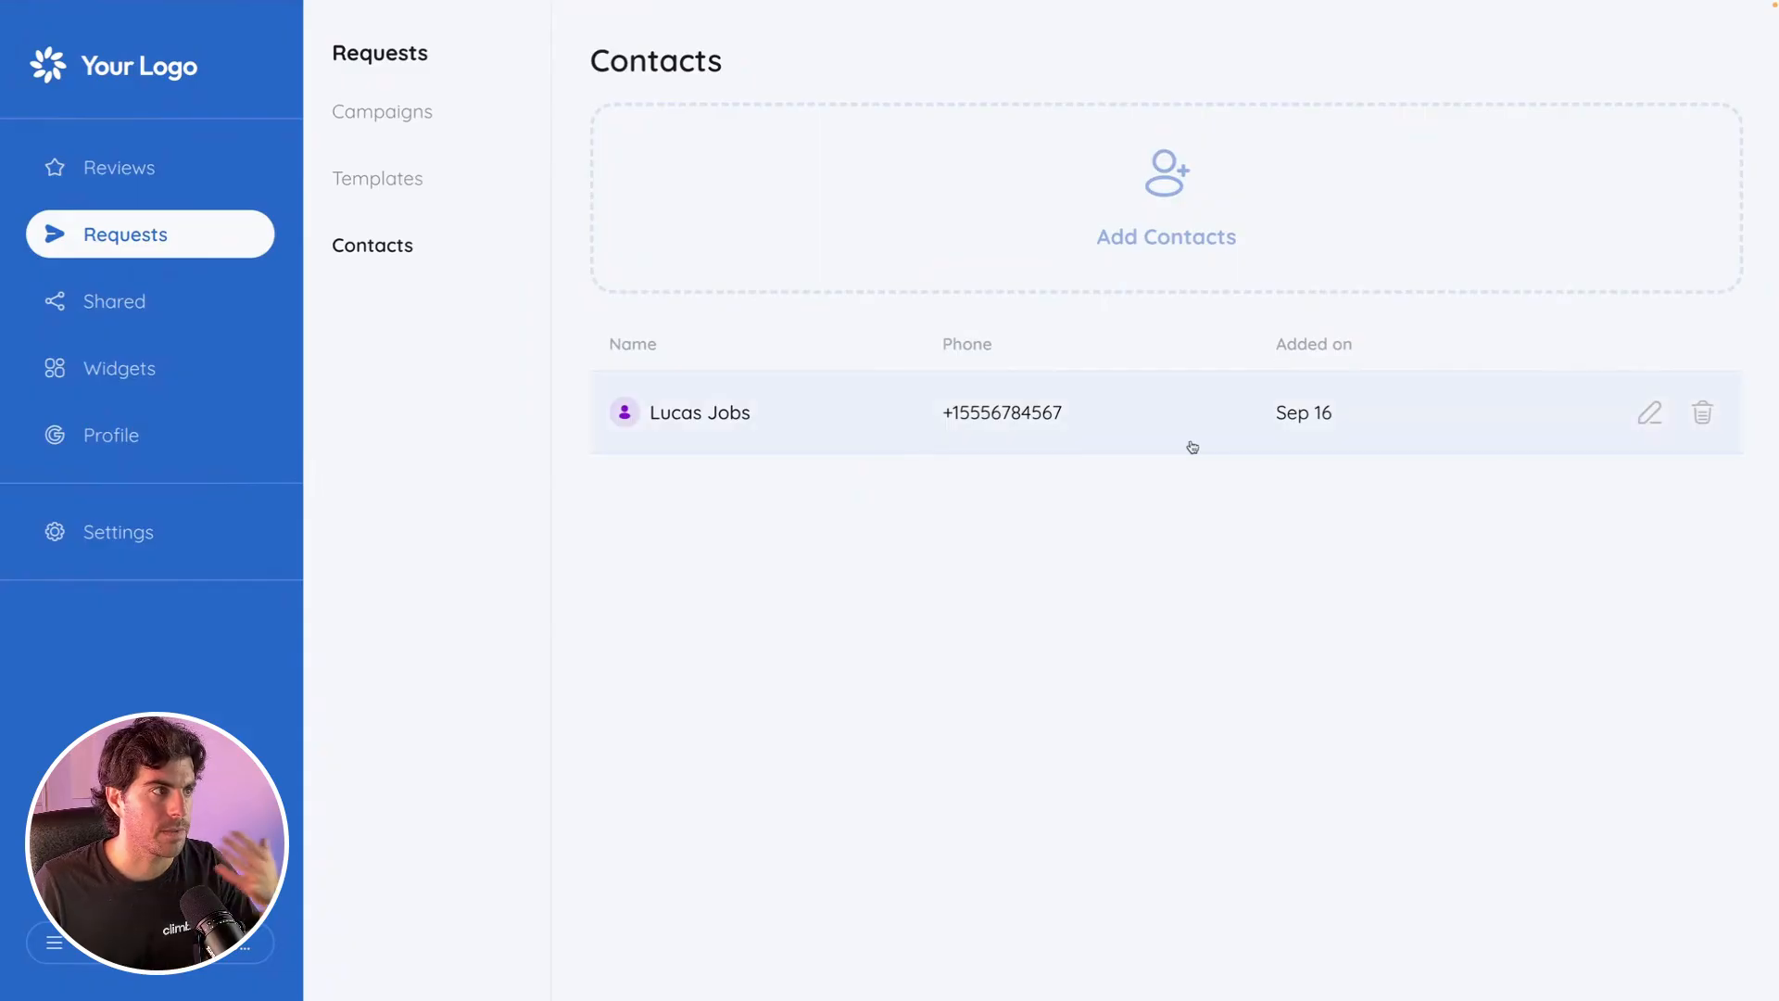
View the existing contact's edit form and close it without changing anything
left_click(1646, 416)
left_click(1130, 357)
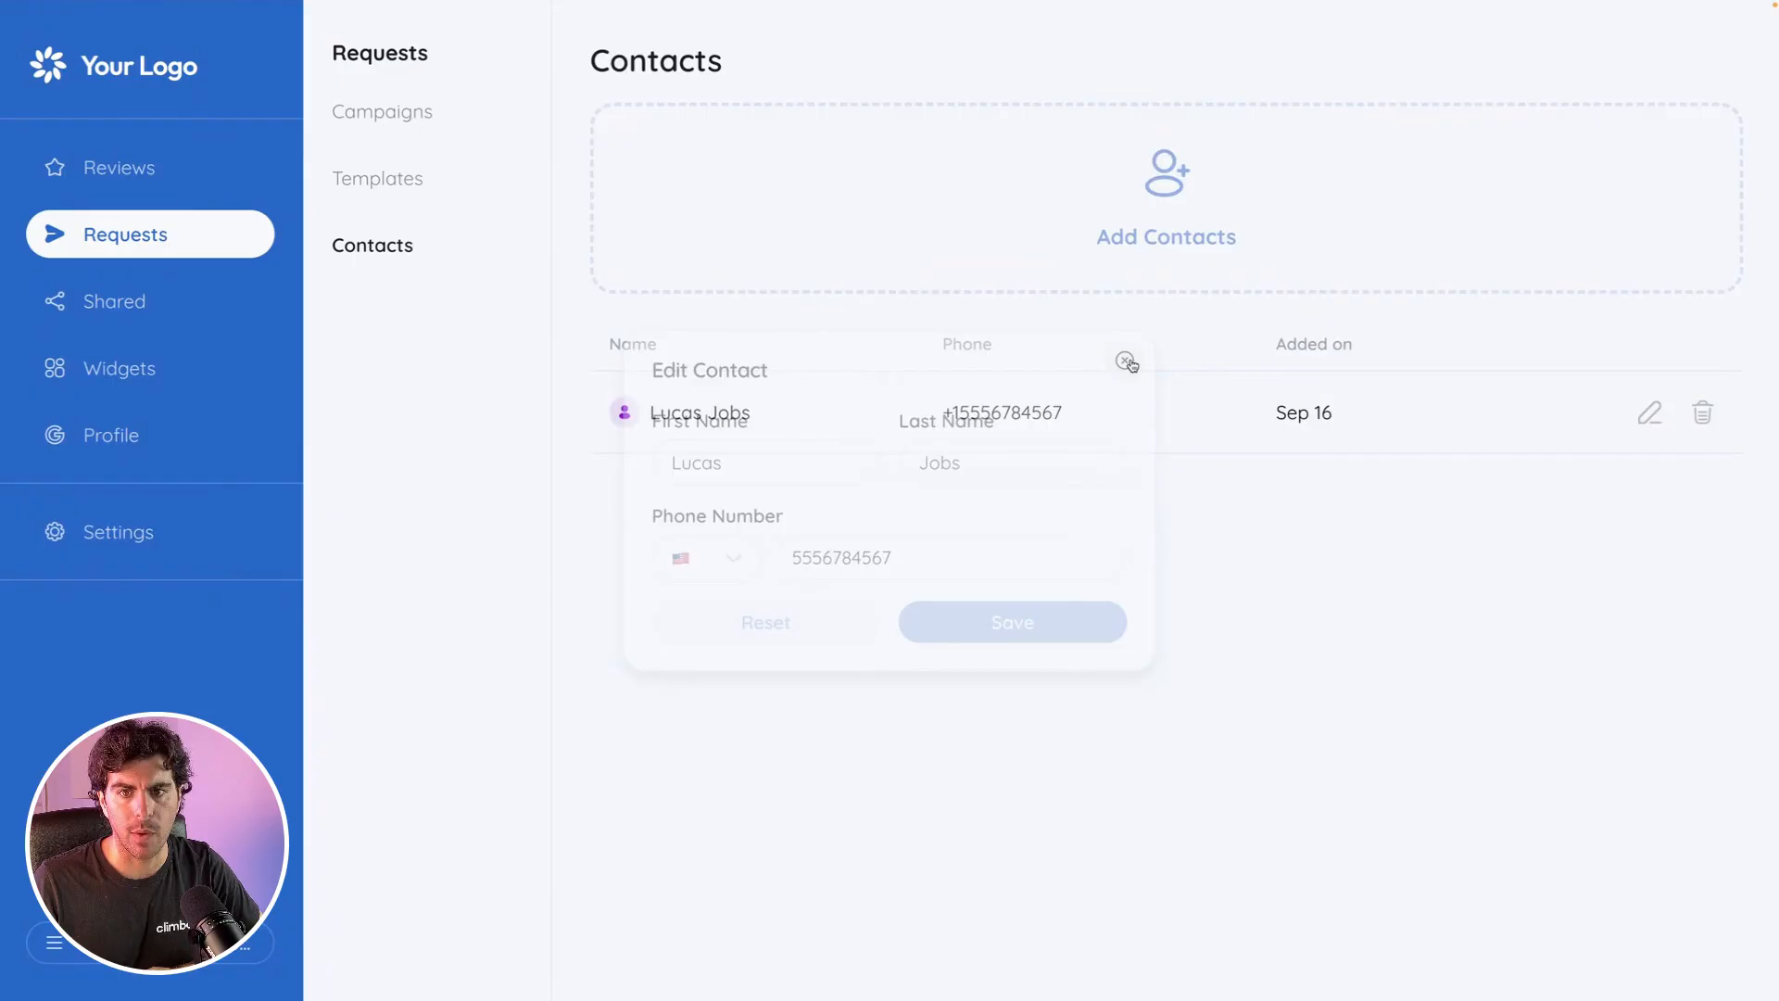
Start adding new contacts and go through the empty first name, last name and phone number fields
left_click(1091, 232)
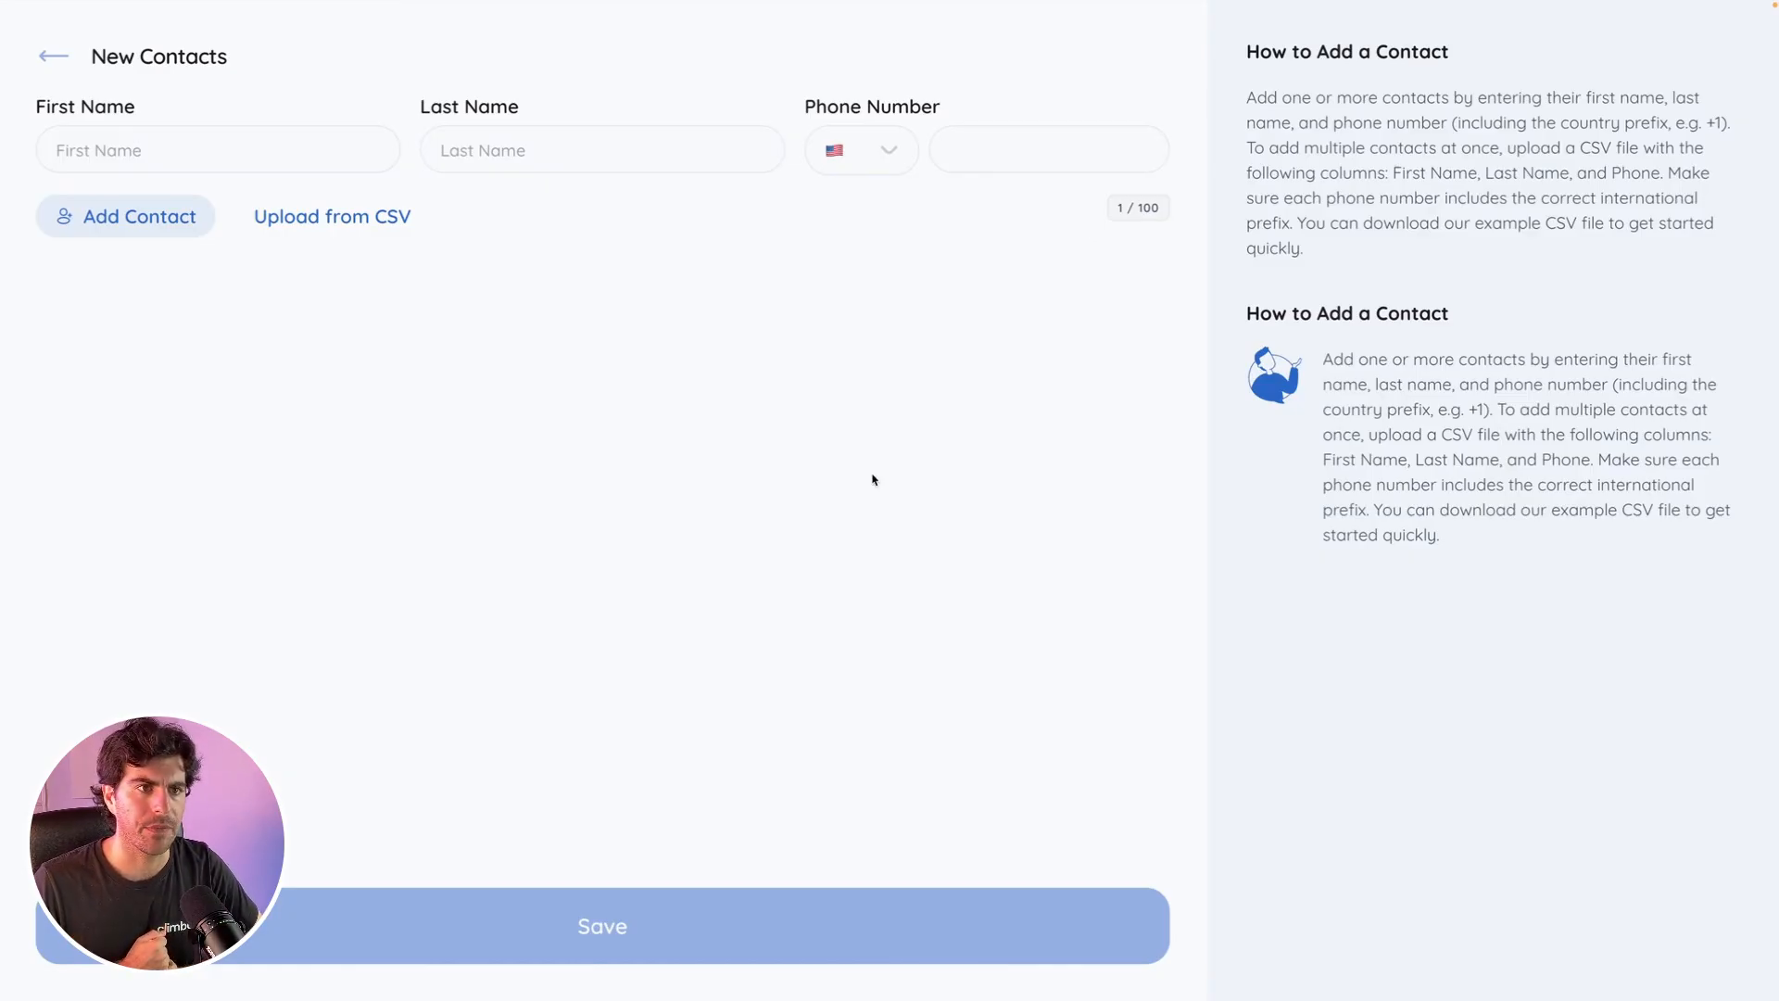
left_click(63, 151)
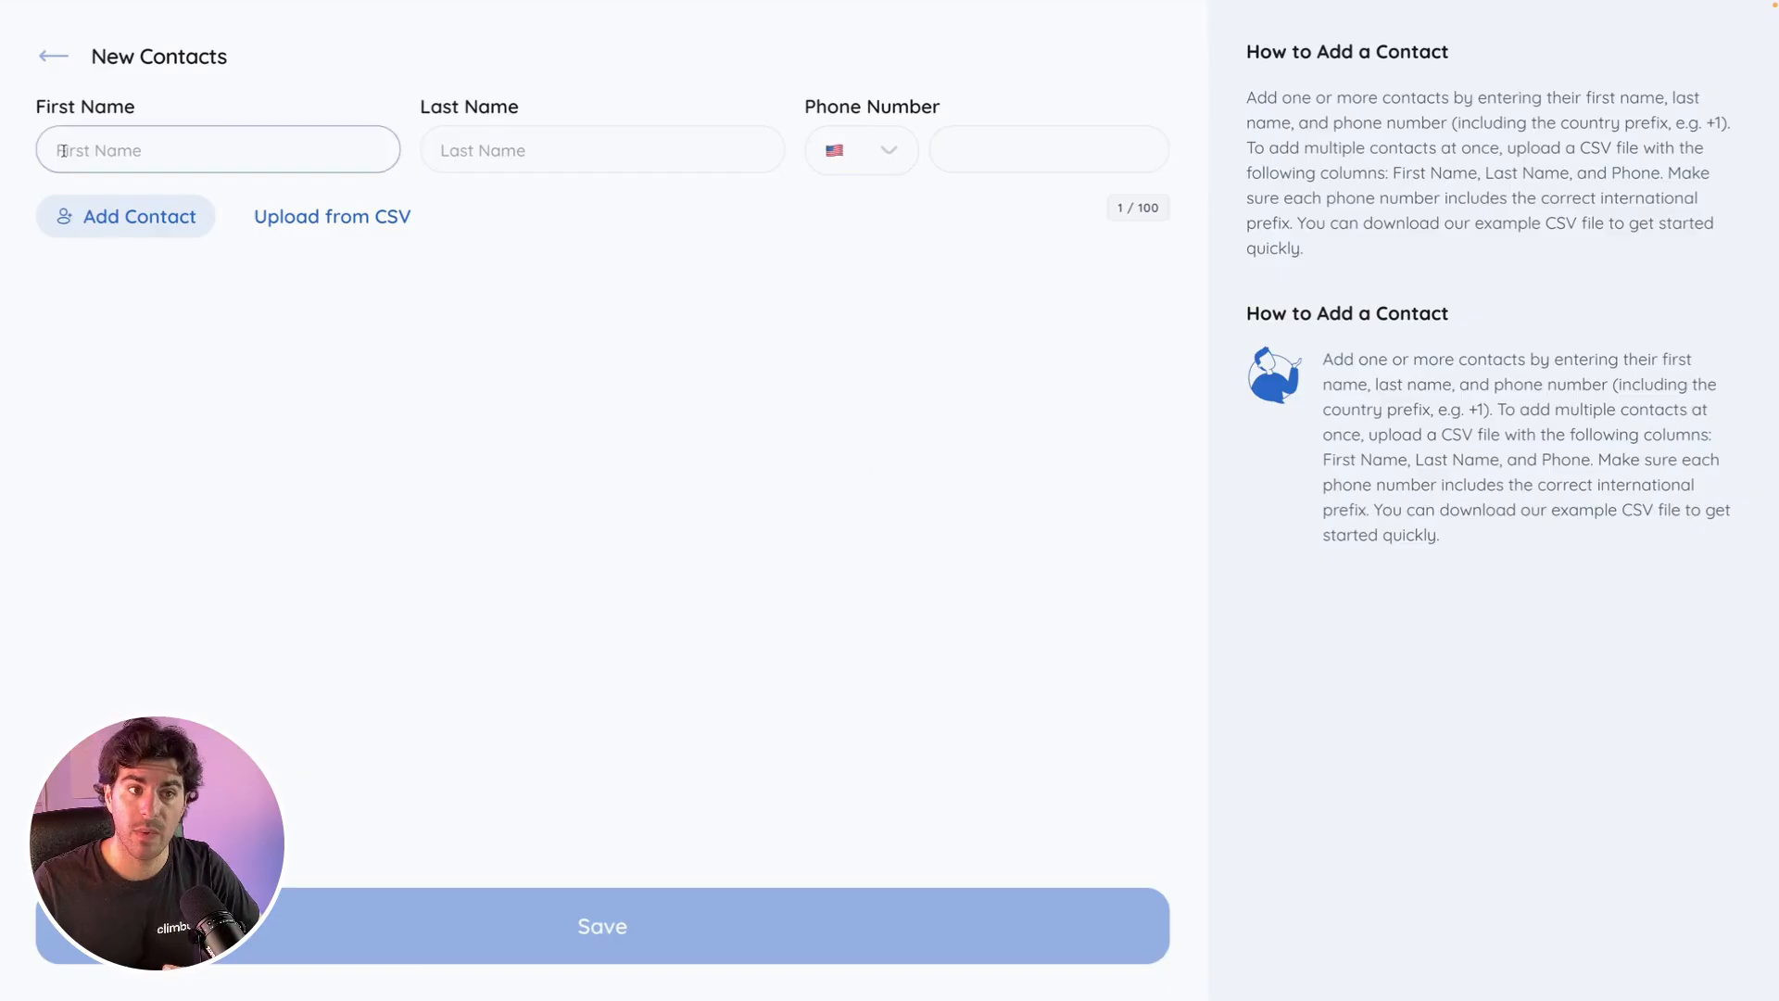
left_click(507, 171)
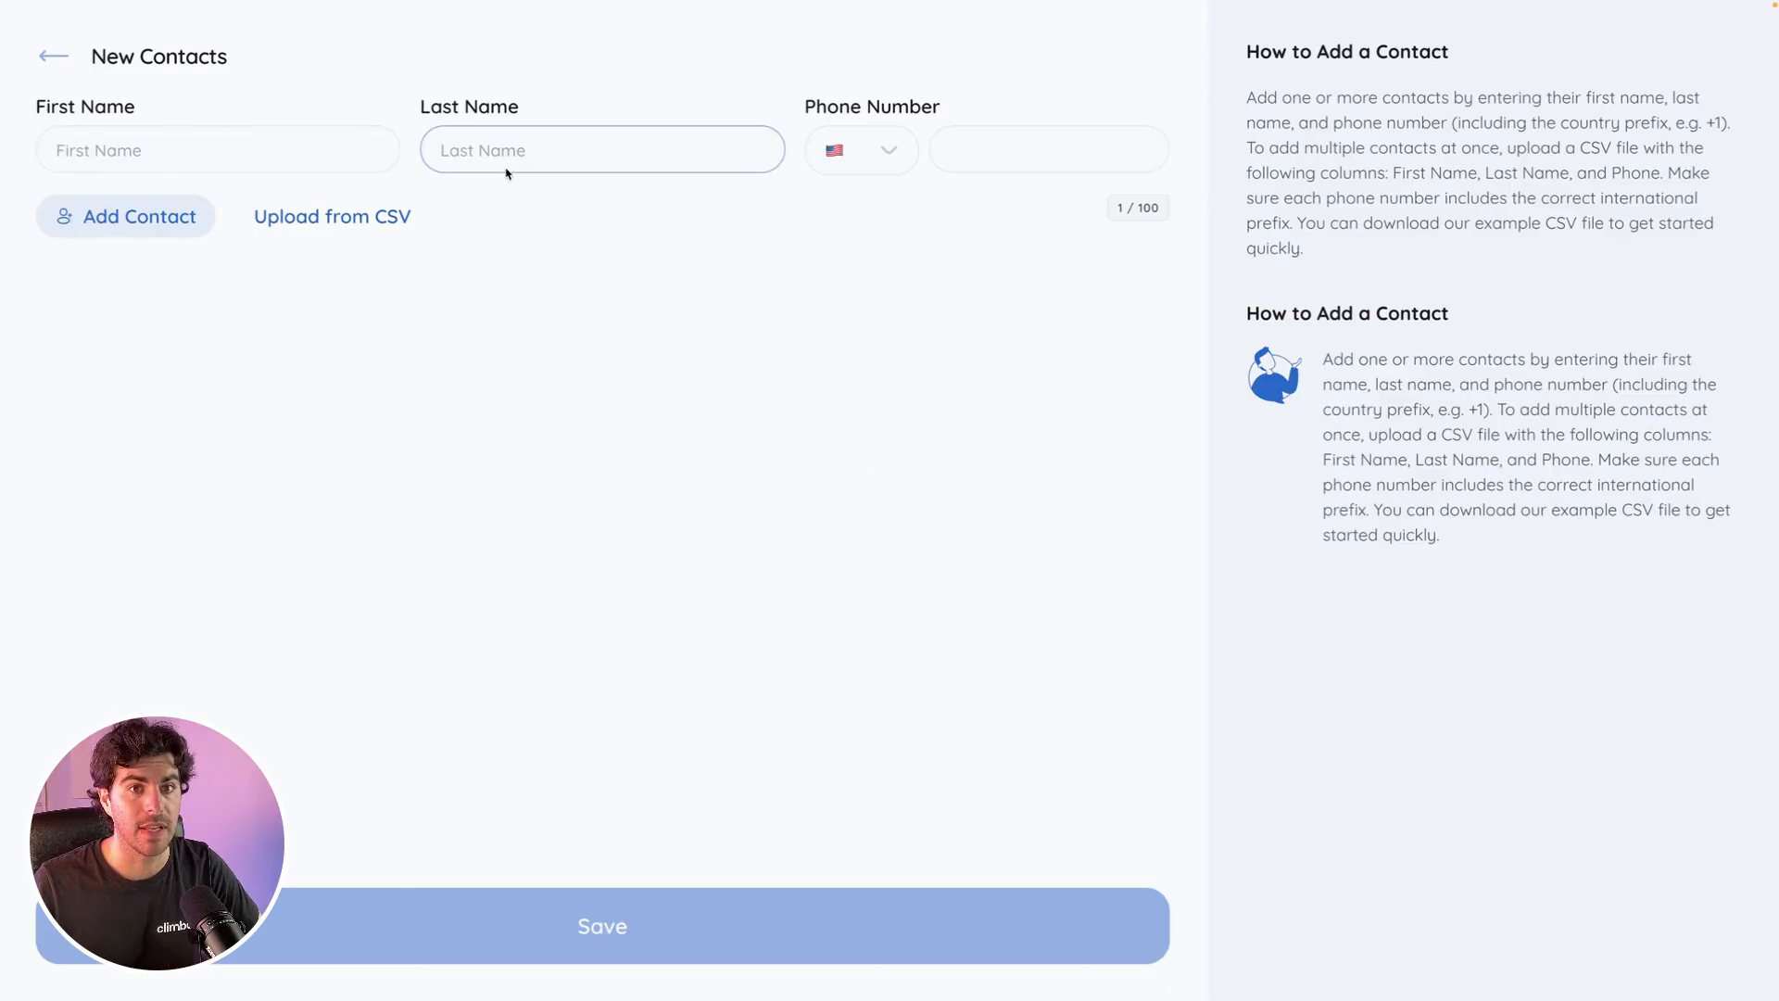
left_click(991, 150)
left_click(1001, 150)
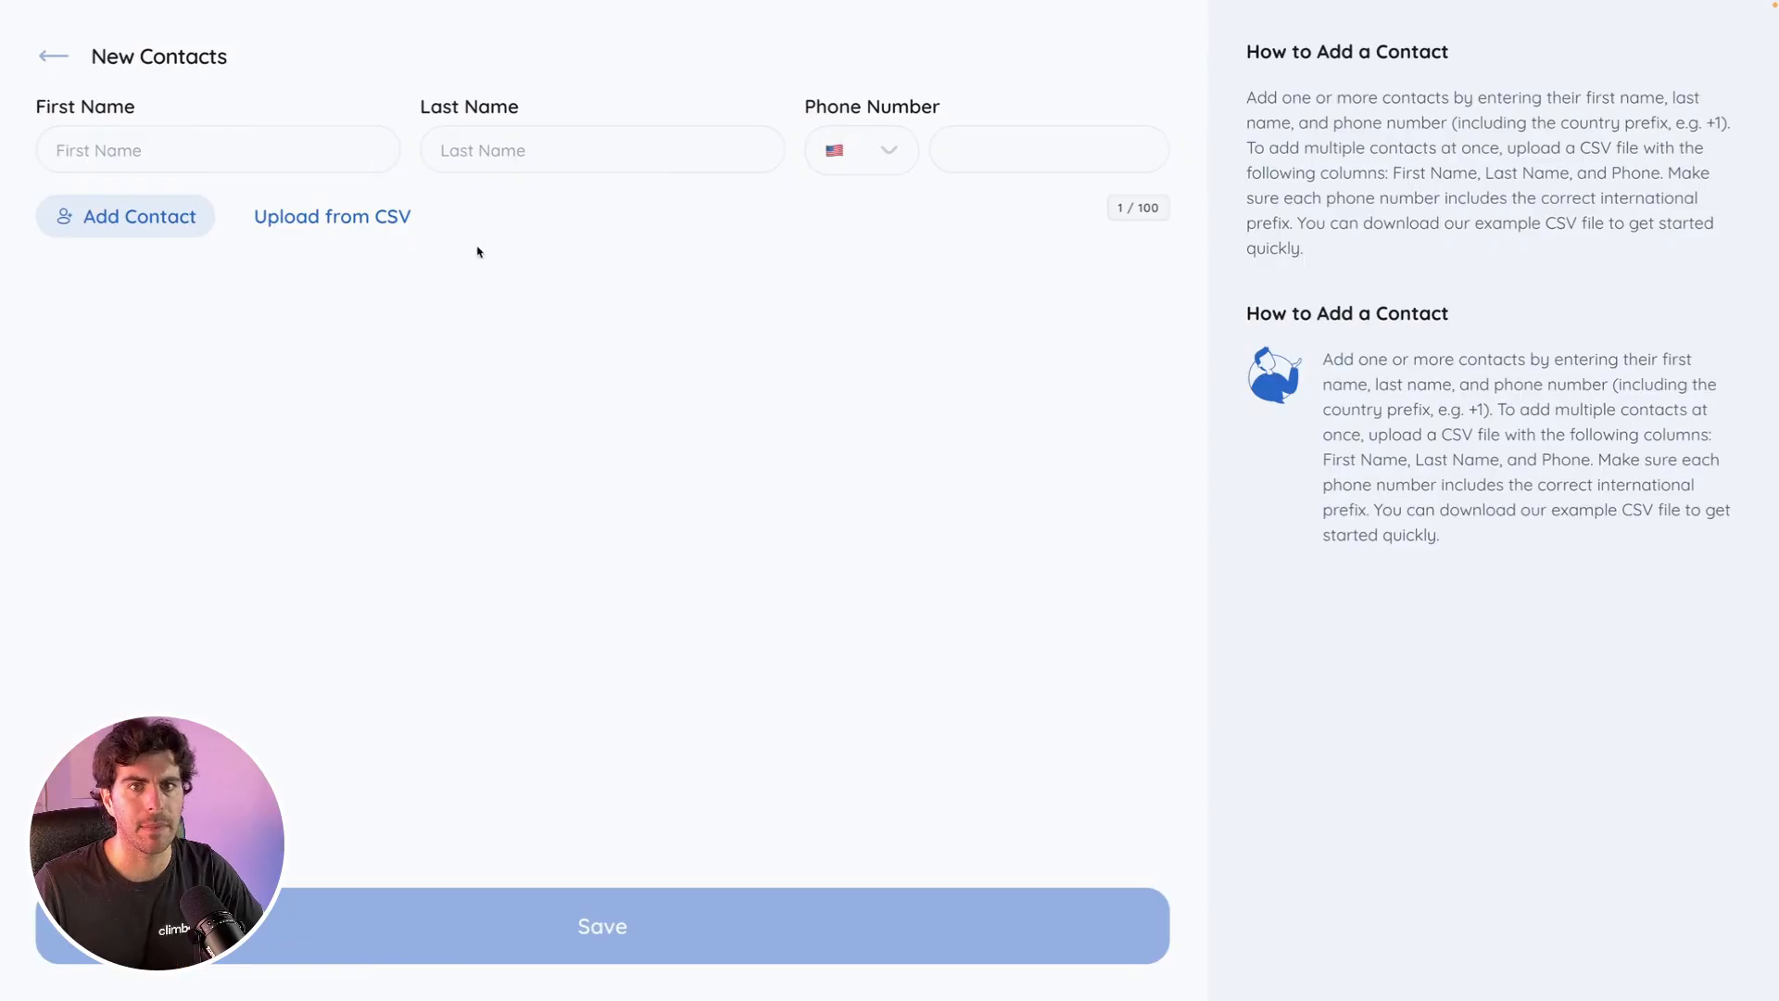
Import contacts from the CSV file "Contacts - Foglio1" into the new contacts form
left_click(326, 221)
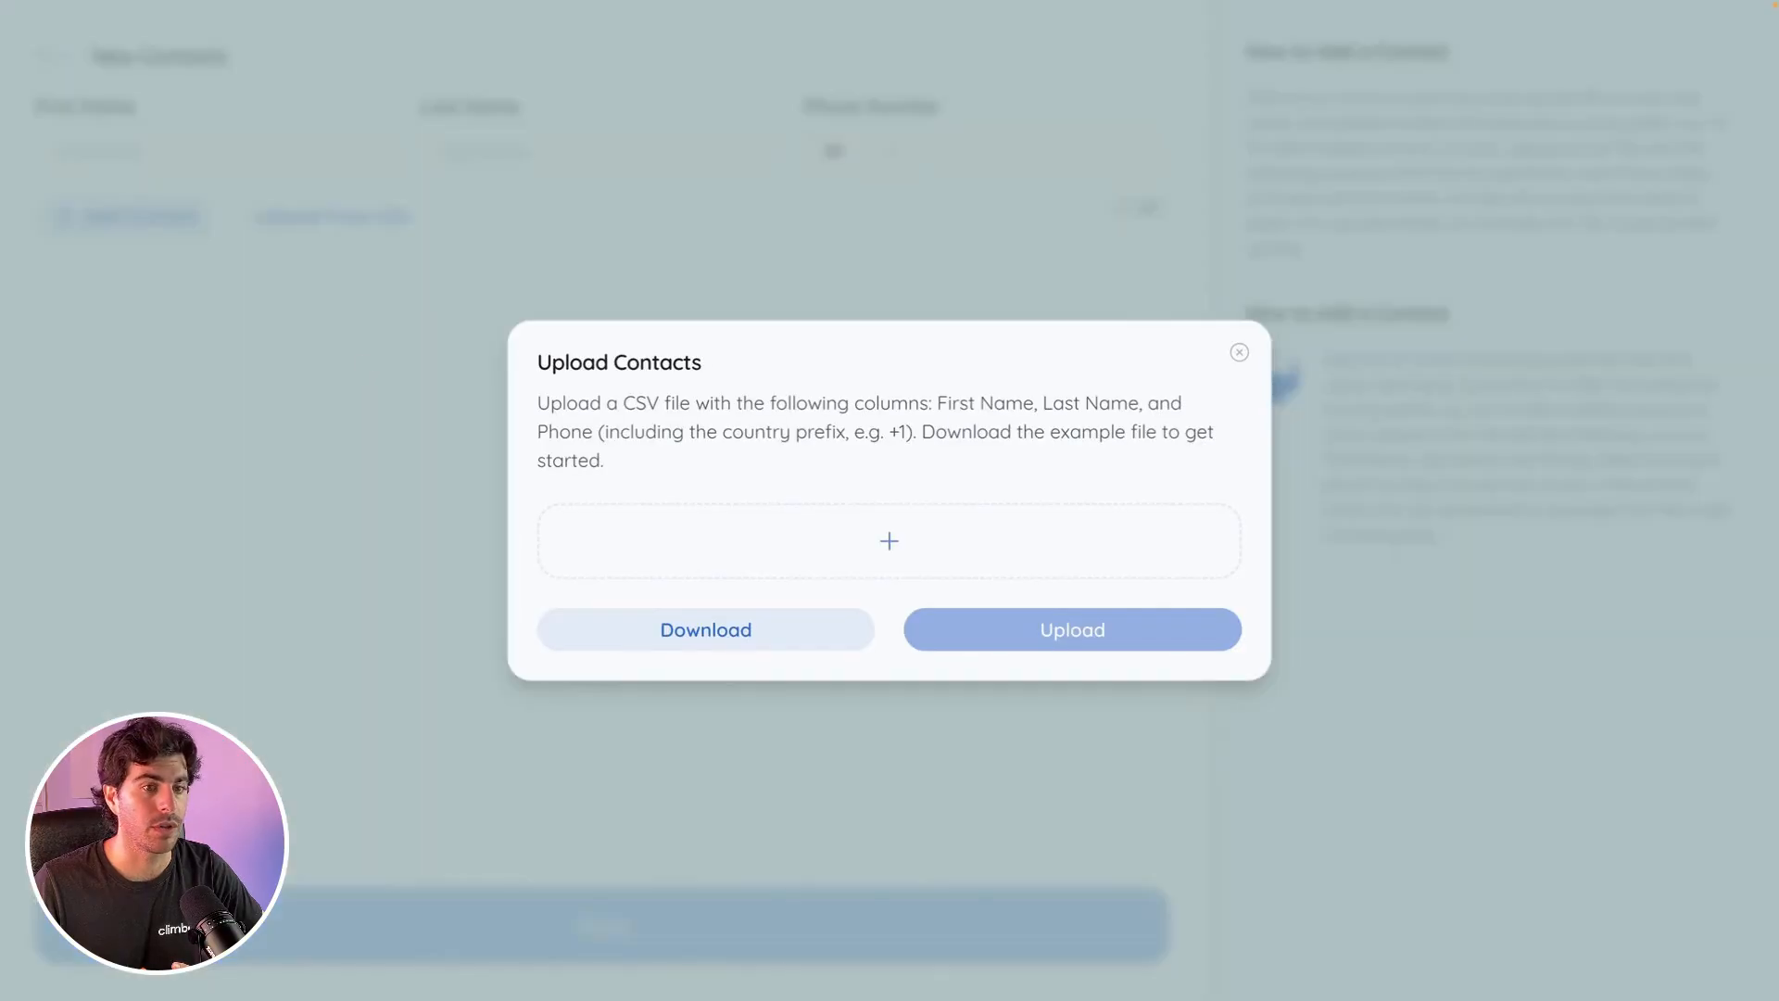
mouse_move(889, 999)
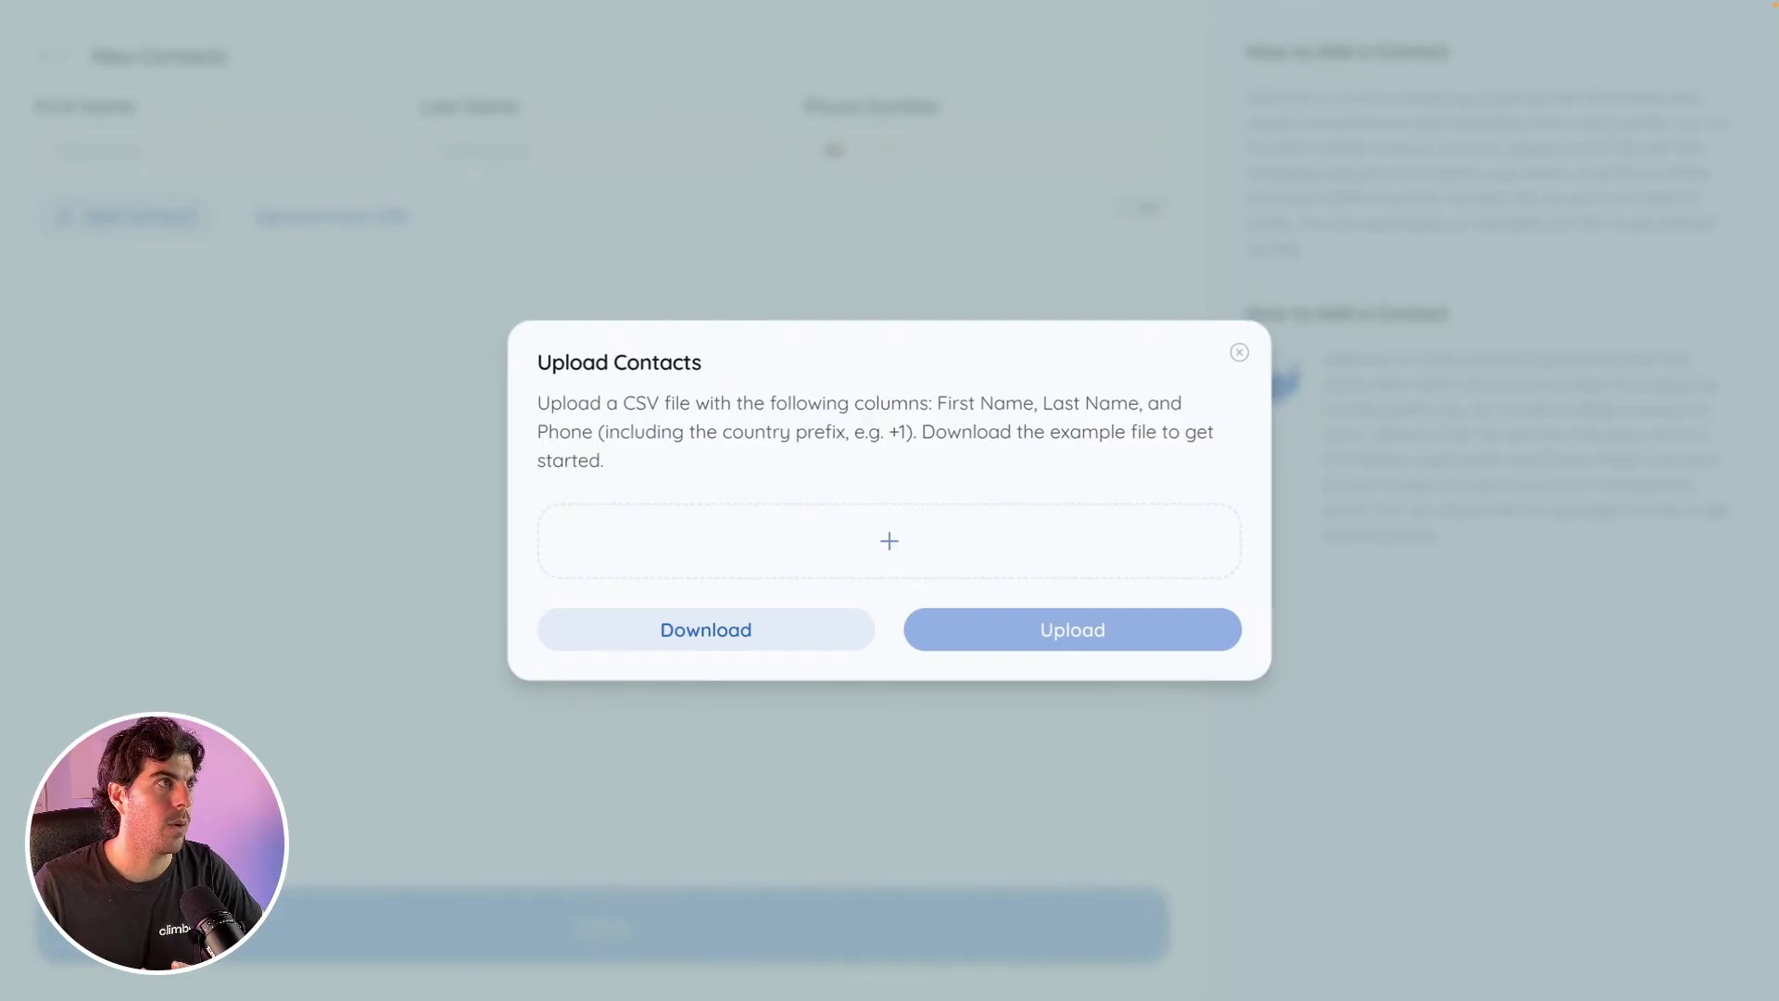
left_click_drag(0, 413, 759, 543)
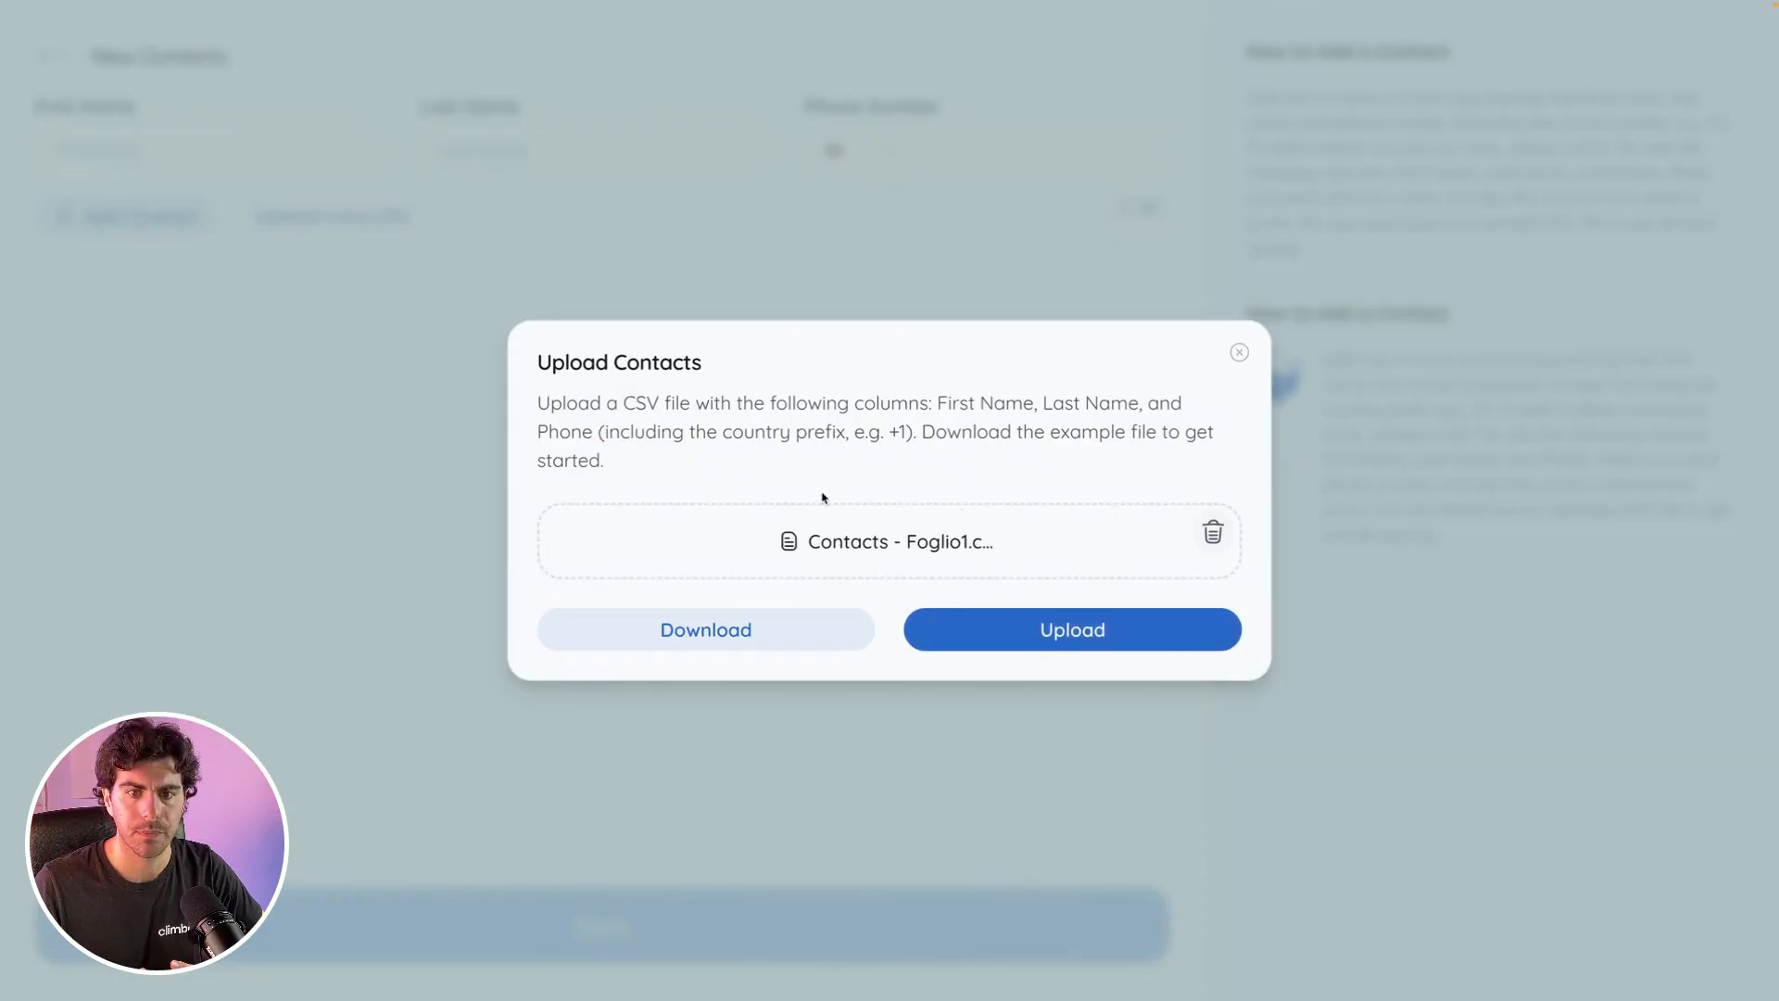
left_click(956, 642)
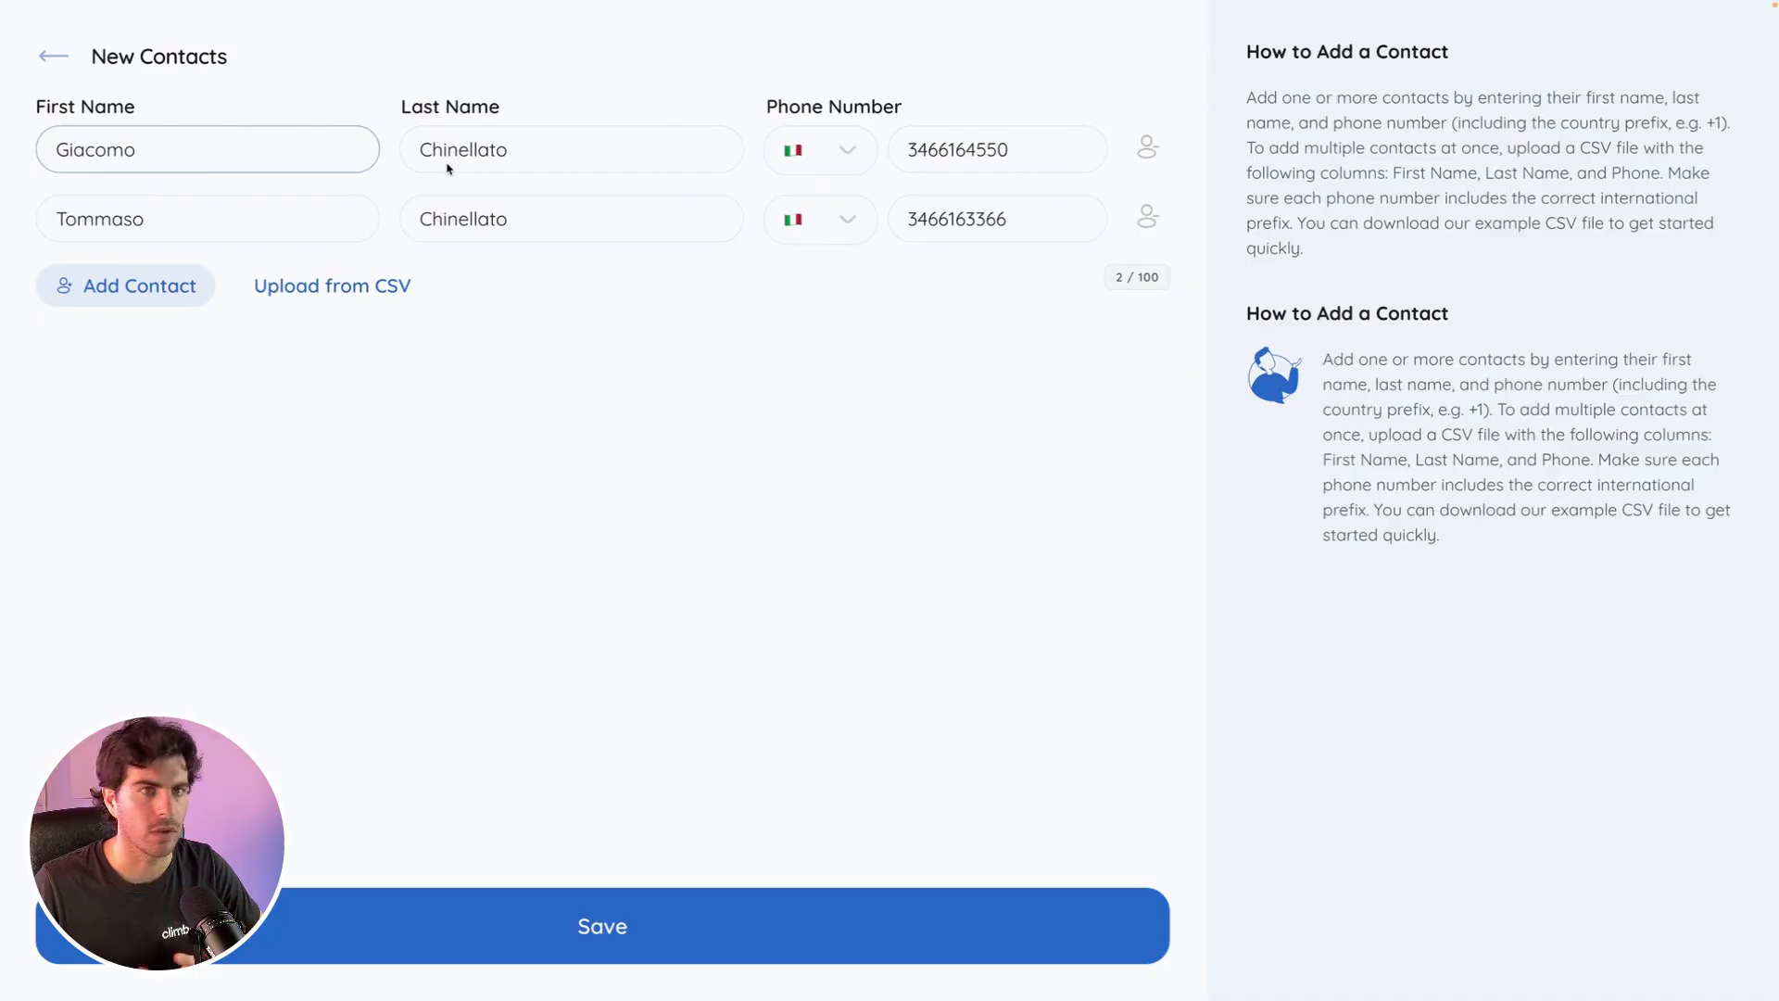
Check the imported contacts' name and phone fields and save them to the contact list
left_click(480, 161)
left_click(236, 170)
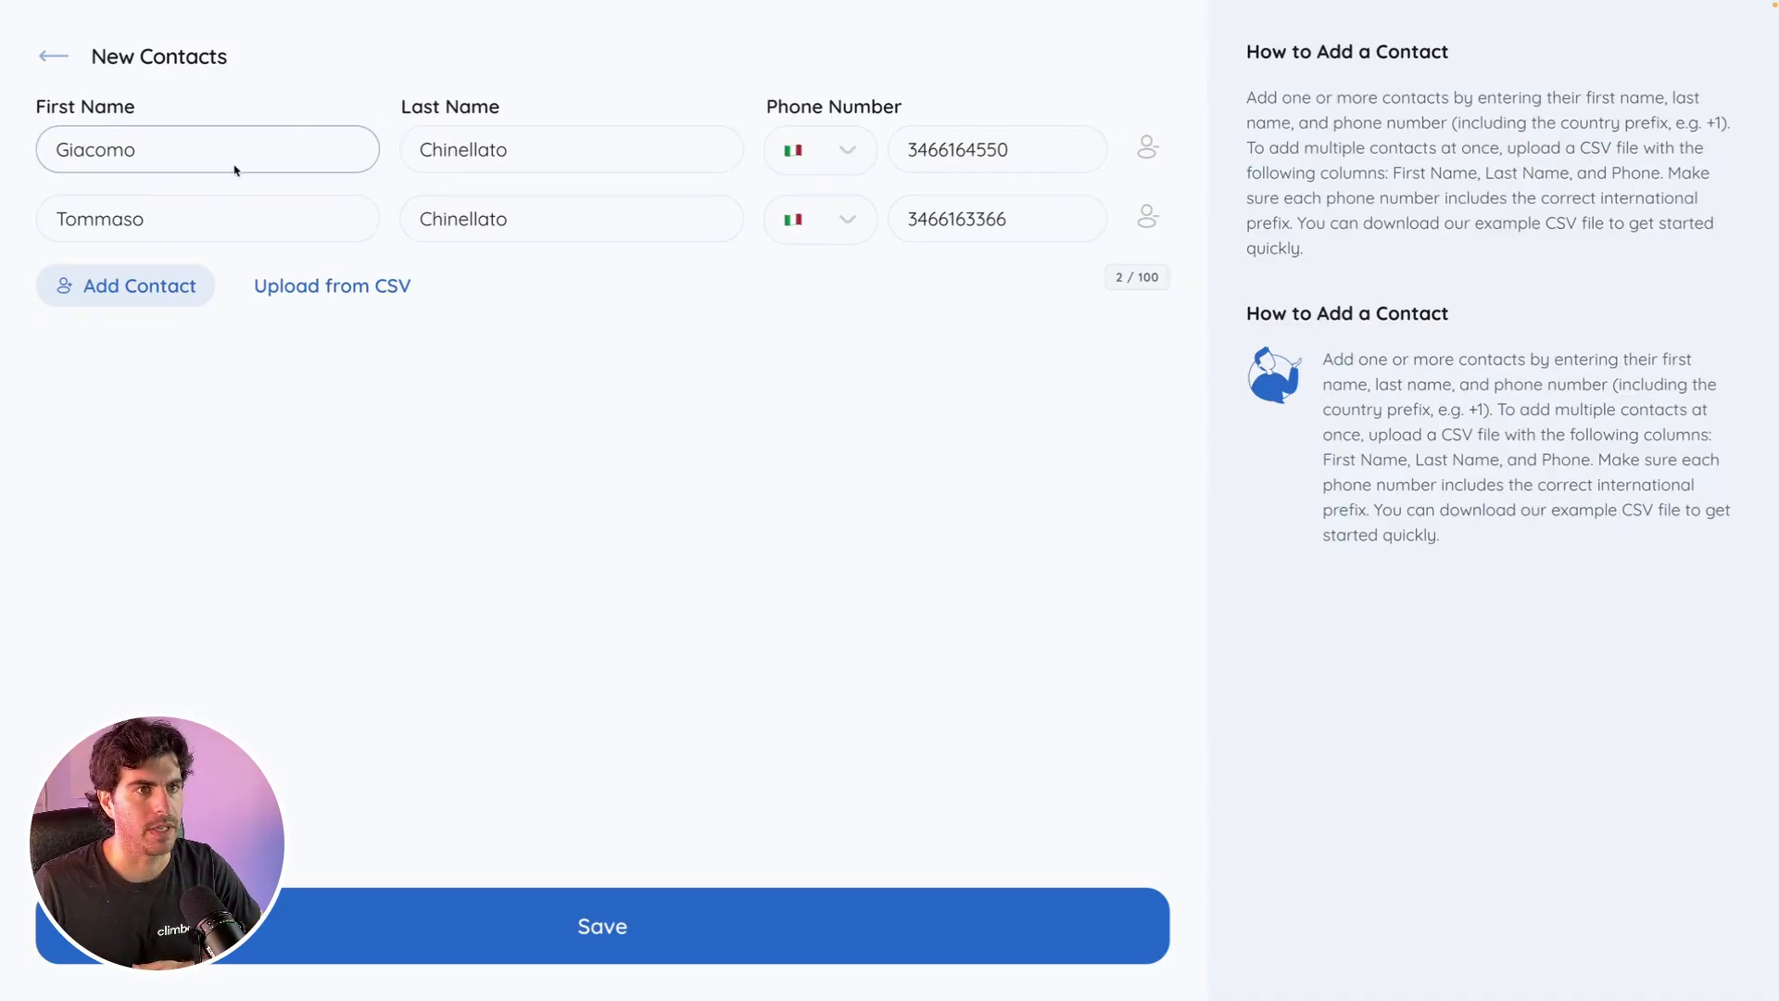
left_click(853, 135)
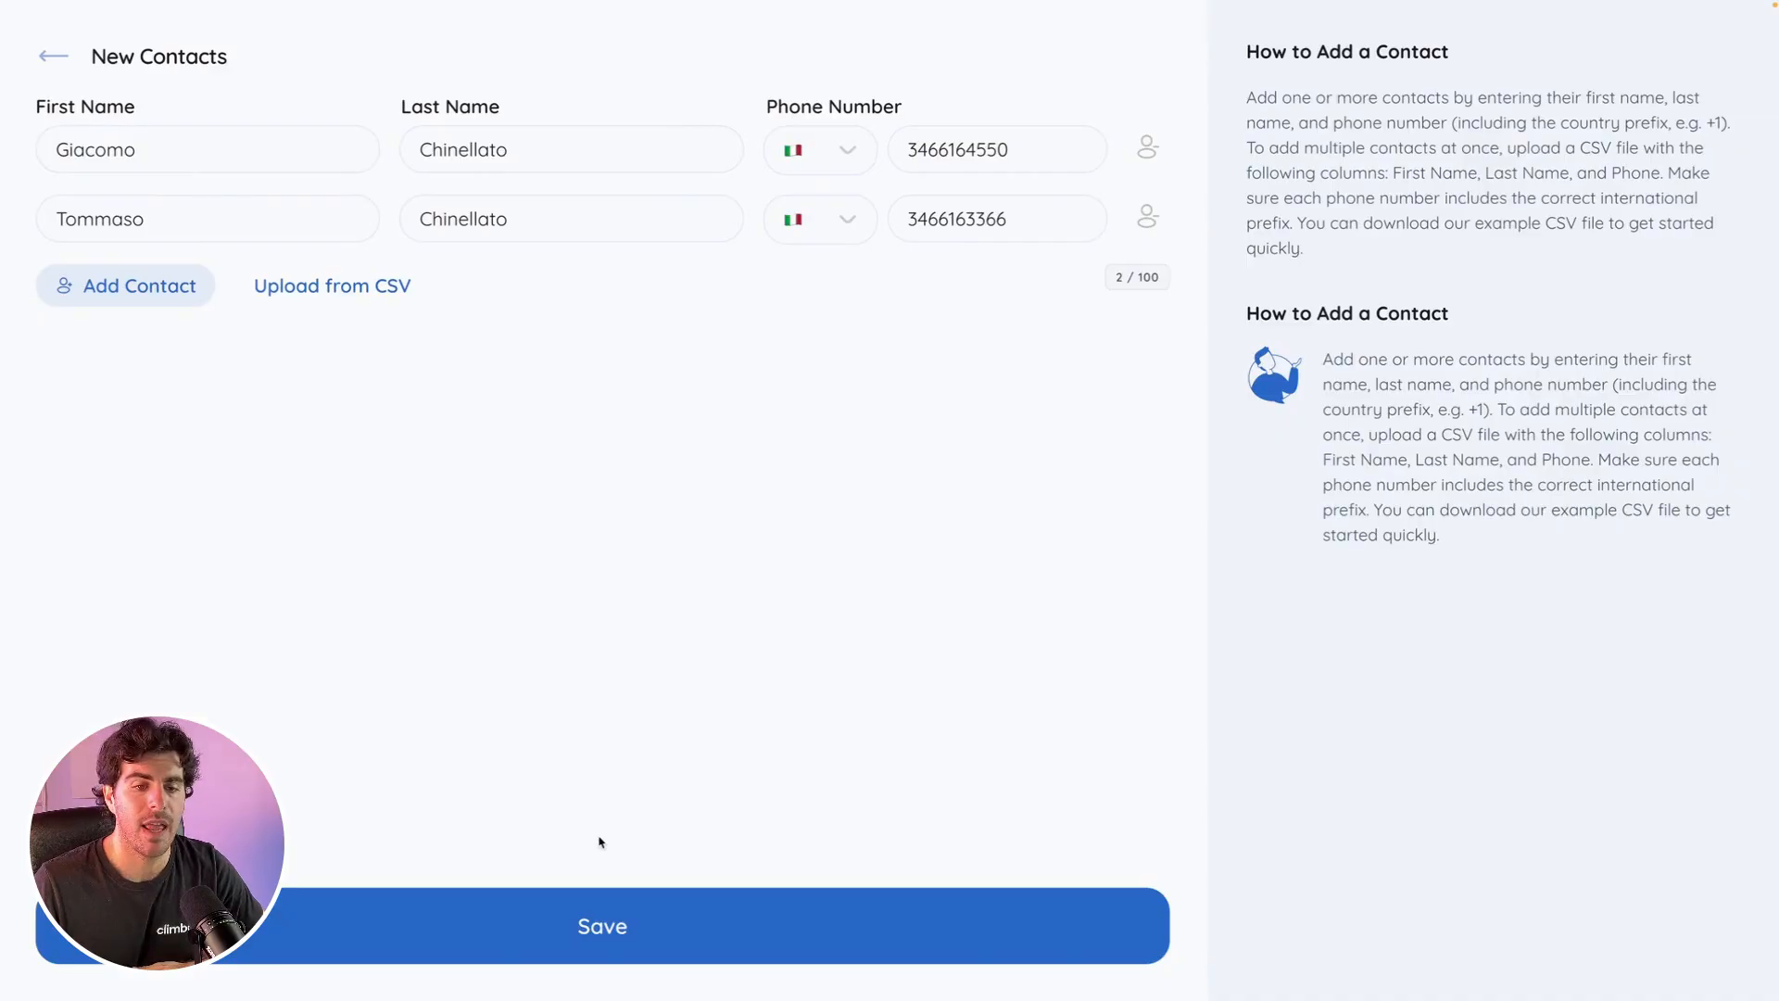
left_click(603, 925)
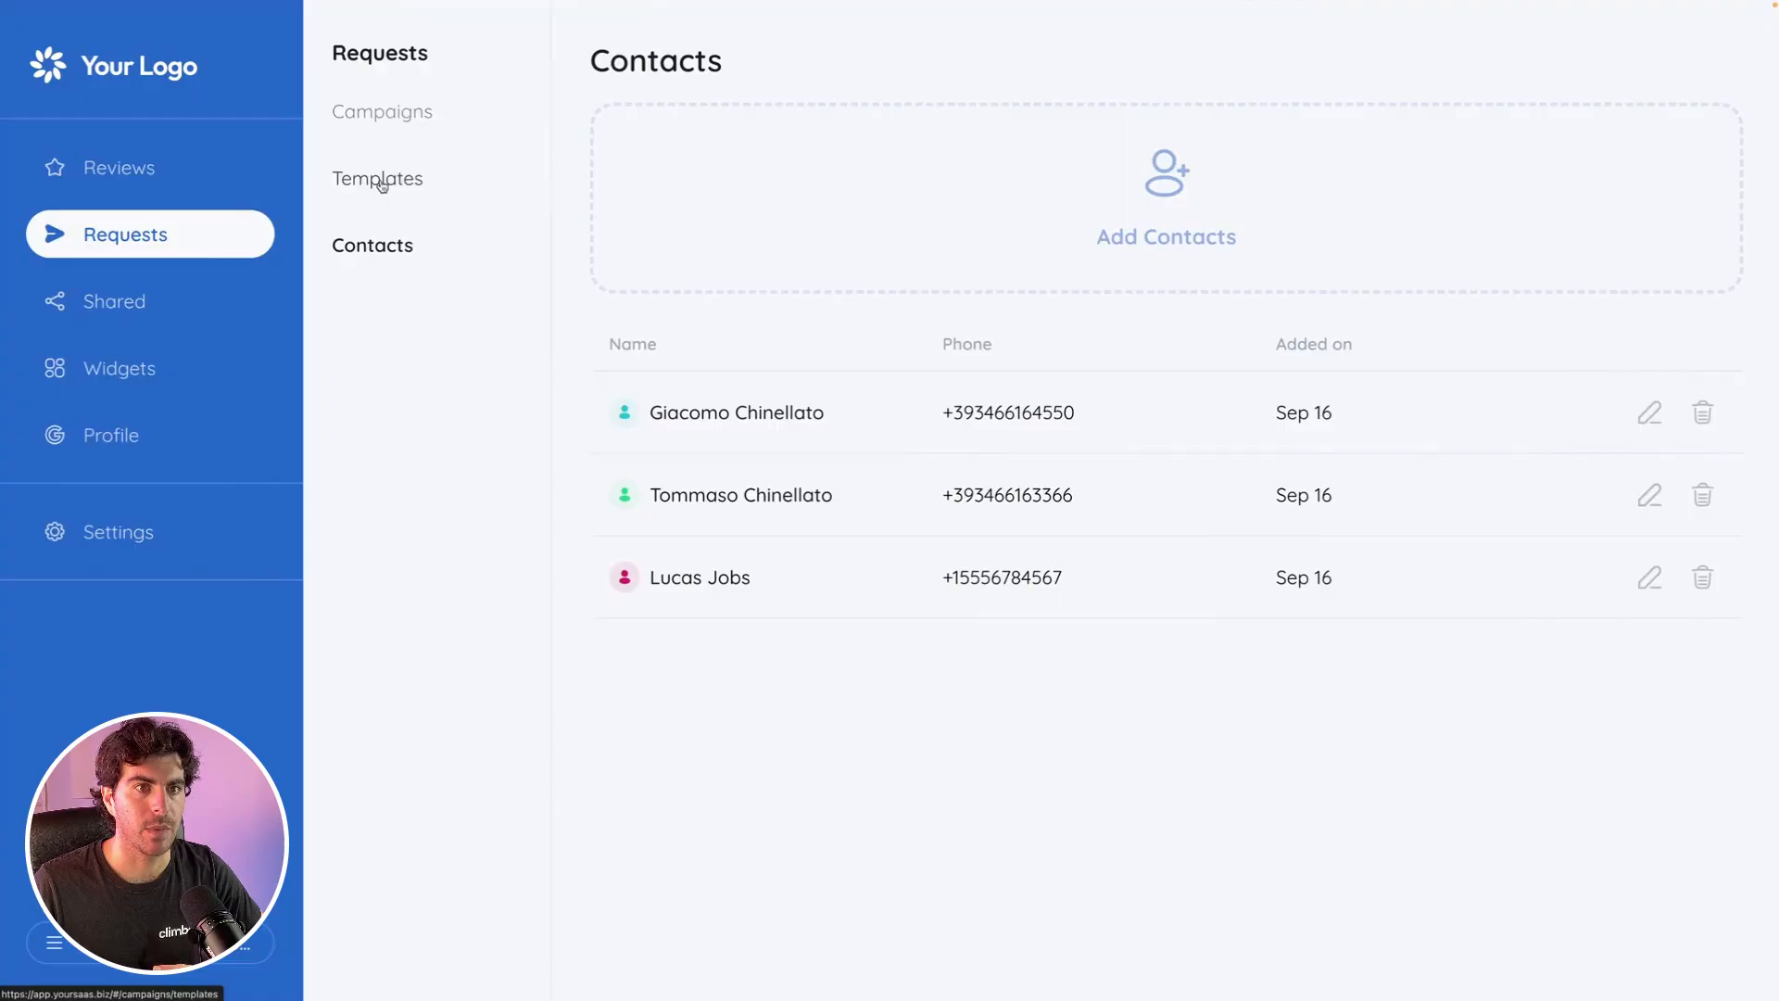
Go to the message templates and preview the Simple Review Request message, closing the preview when done
left_click(380, 182)
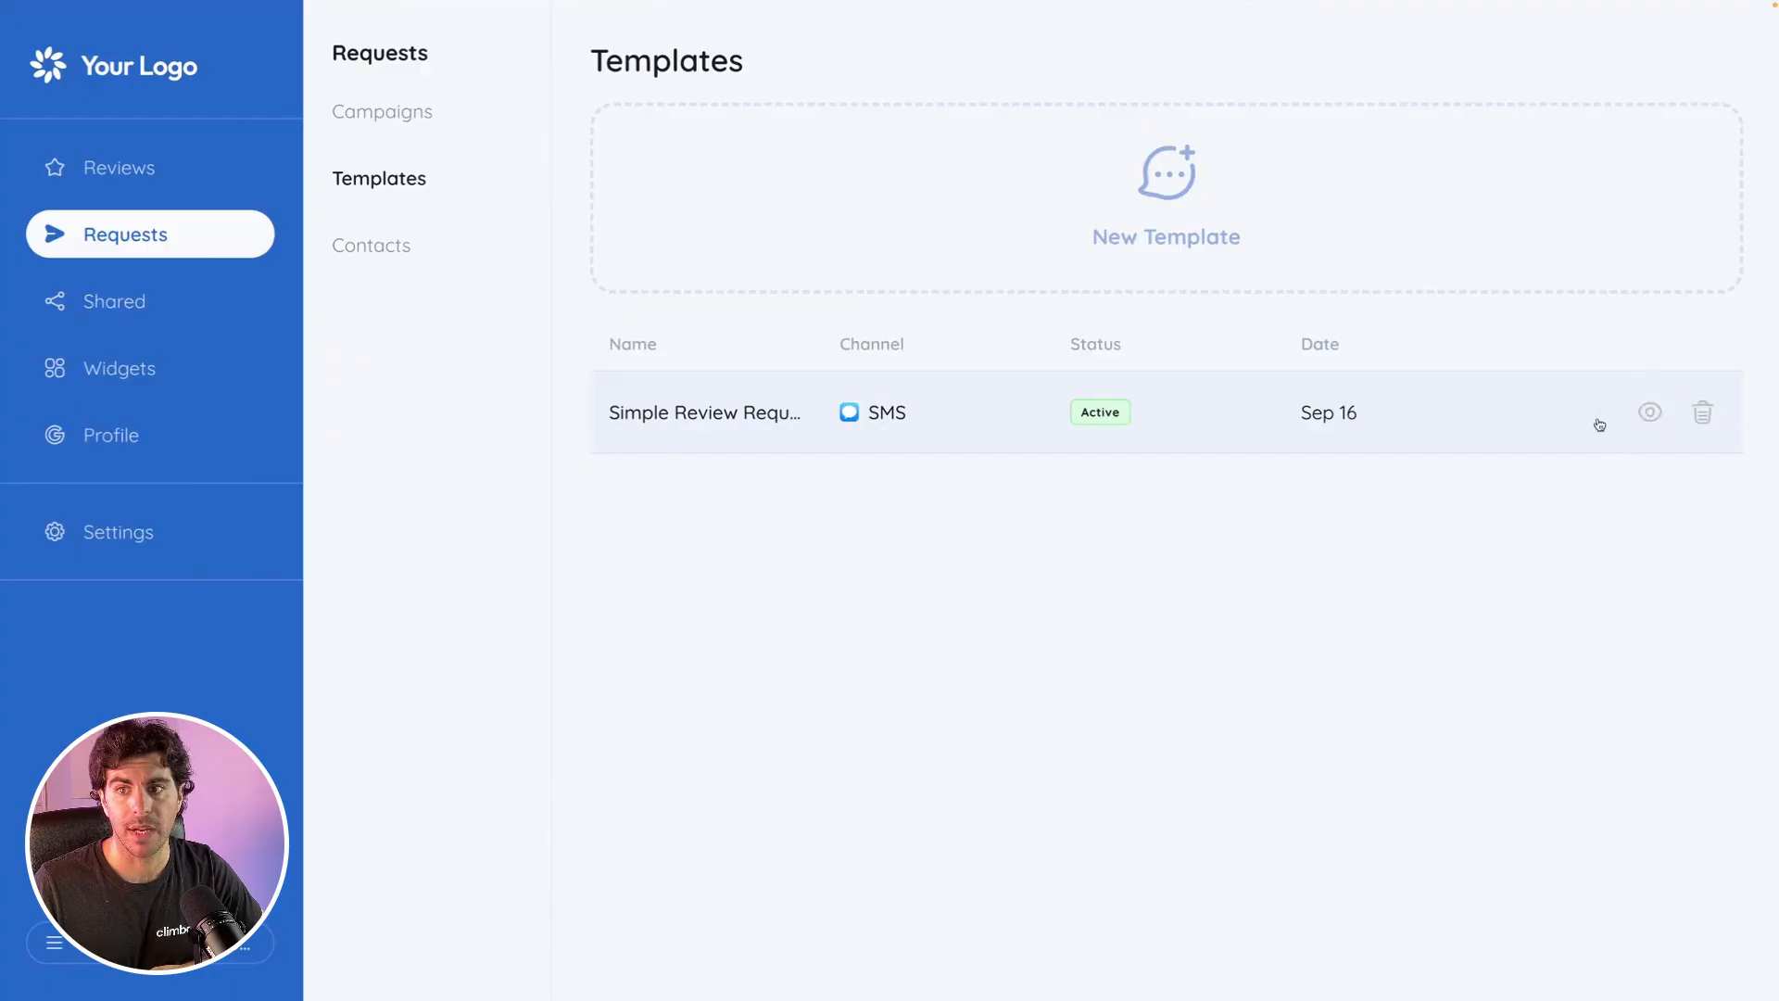
left_click(1650, 413)
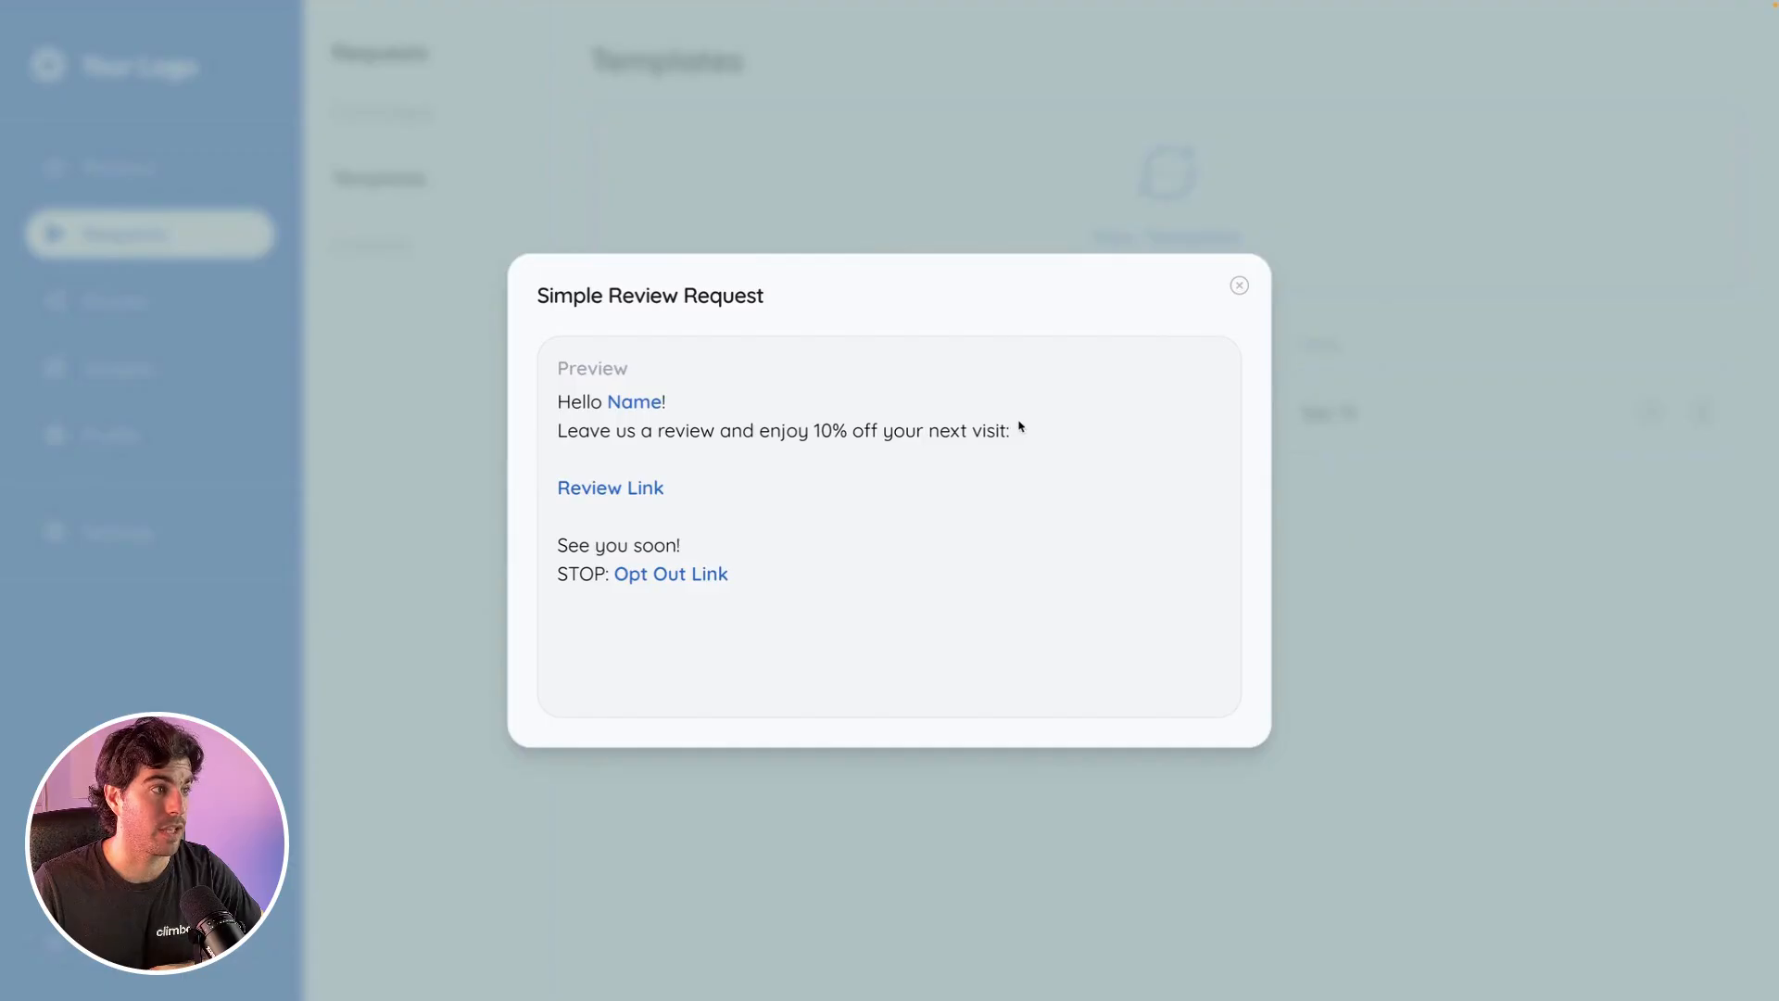
left_click(1239, 287)
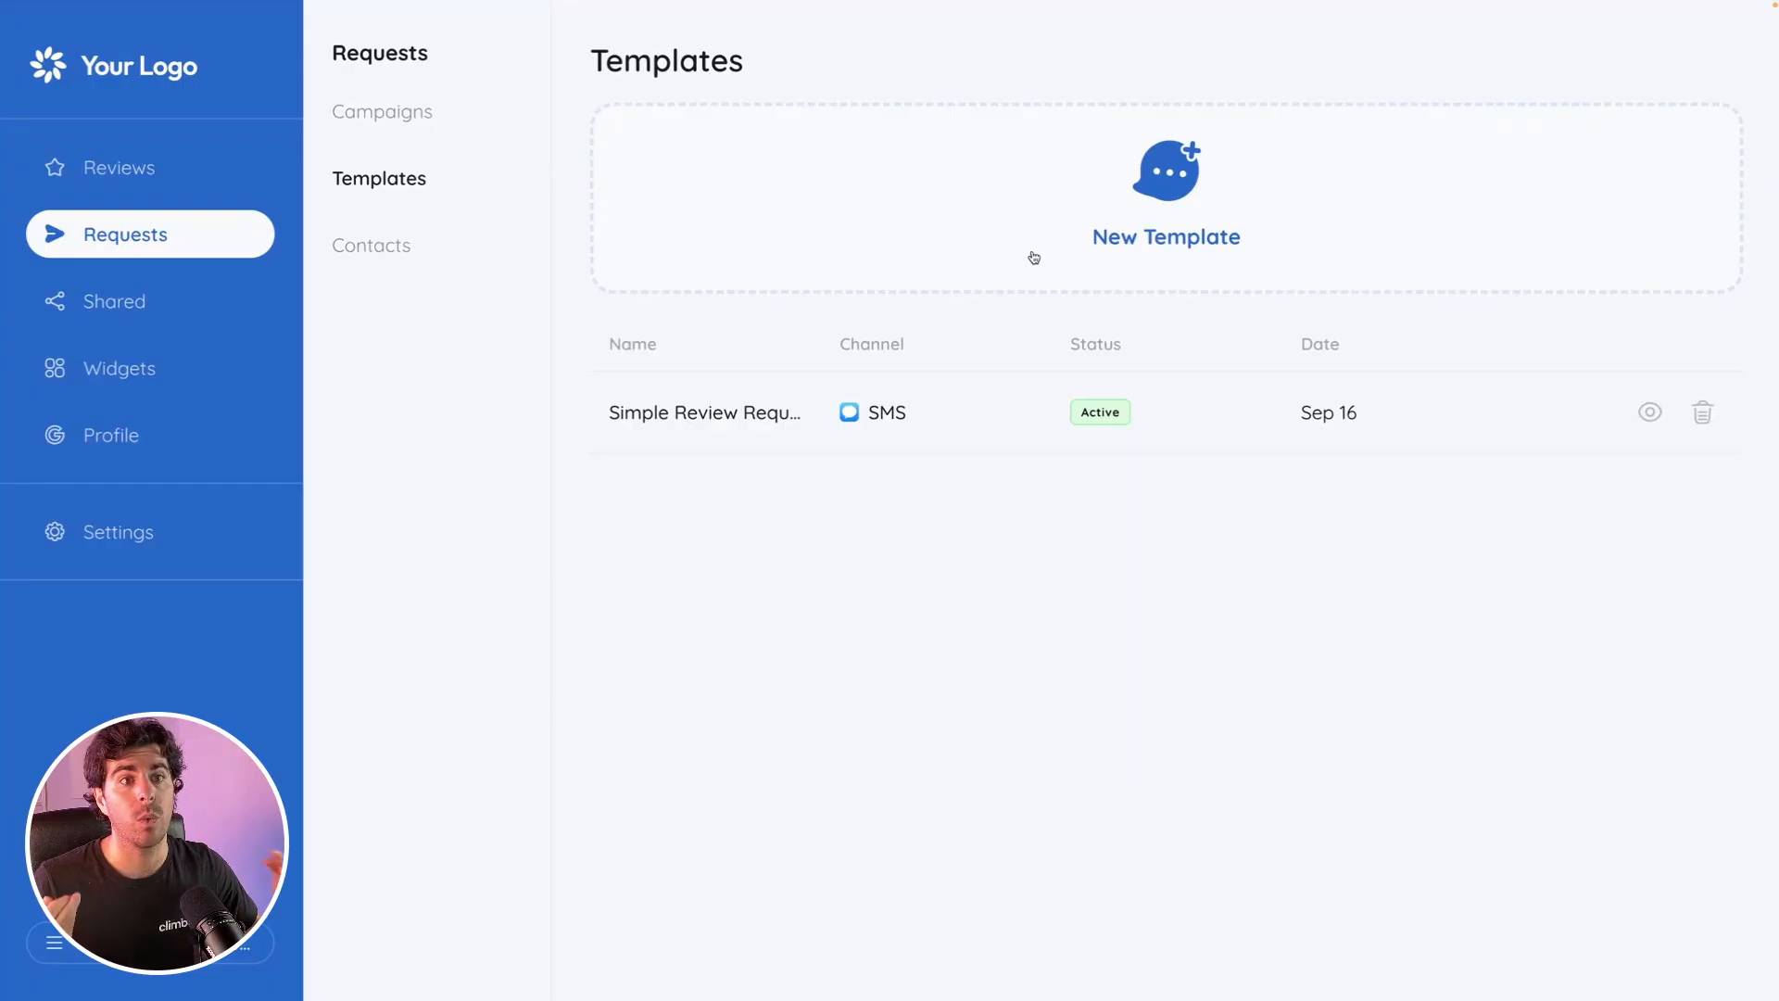
Start a new template named "Fun Review Request" and accept 1-Way SMS as its channel
left_click(1075, 235)
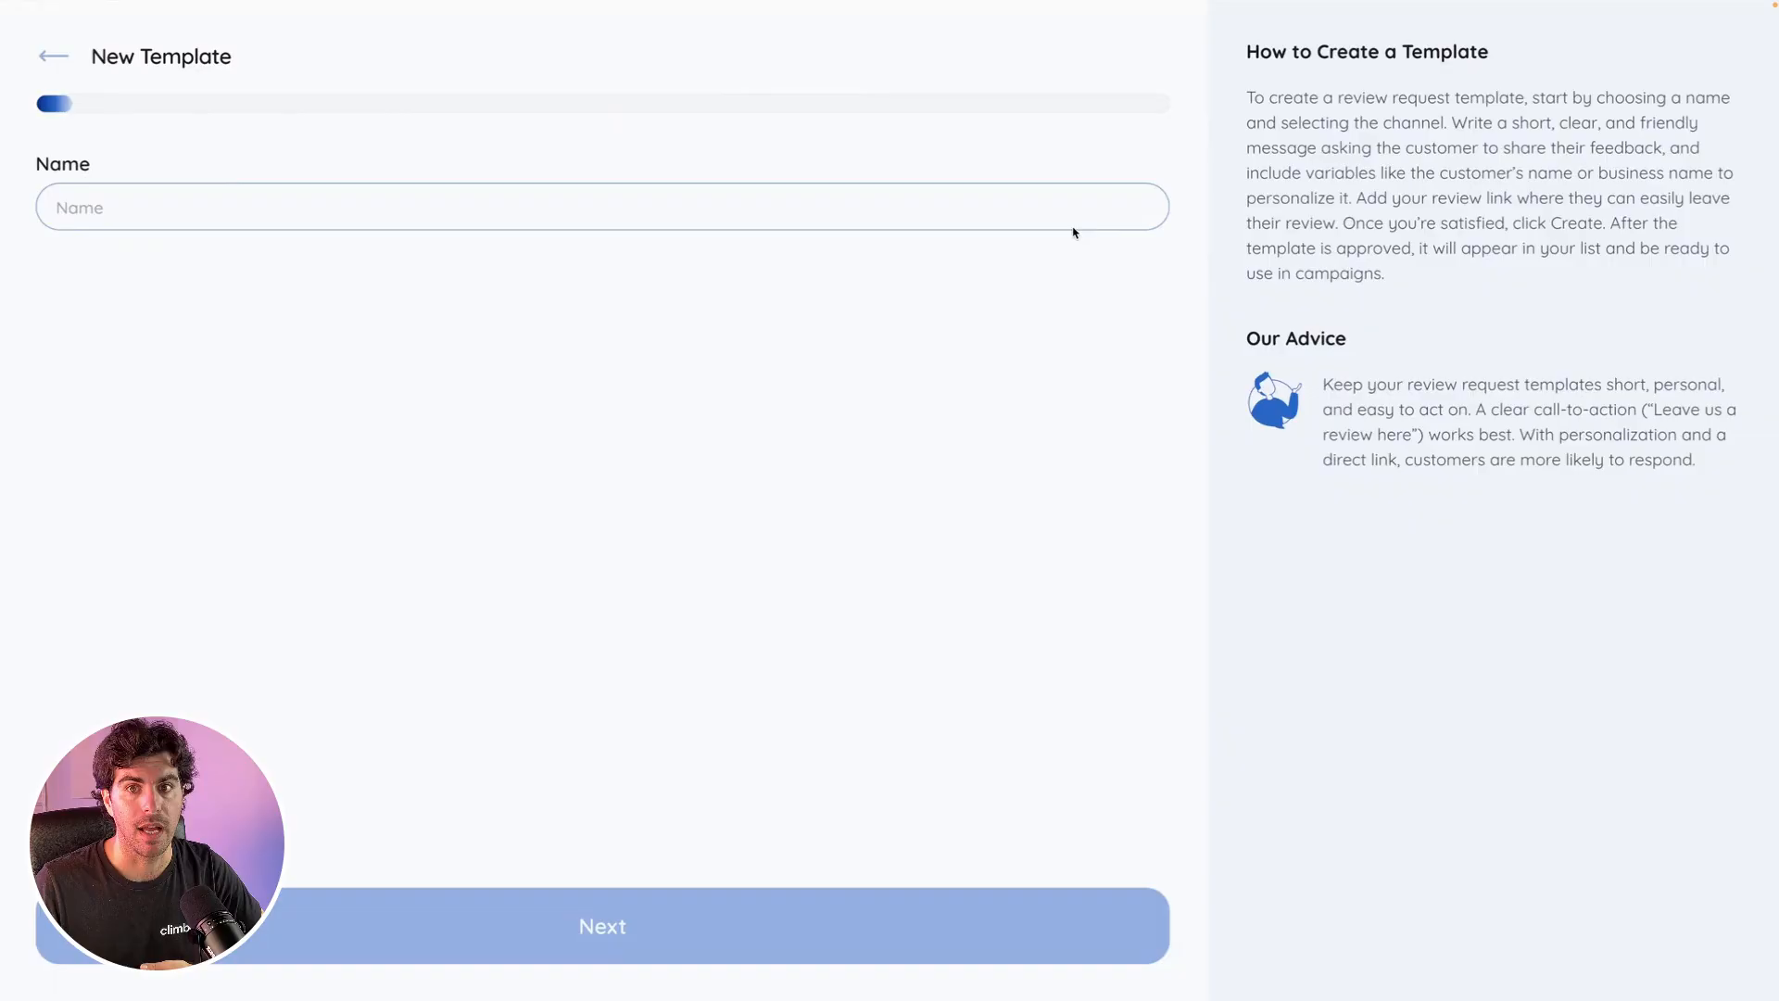
left_click(852, 211)
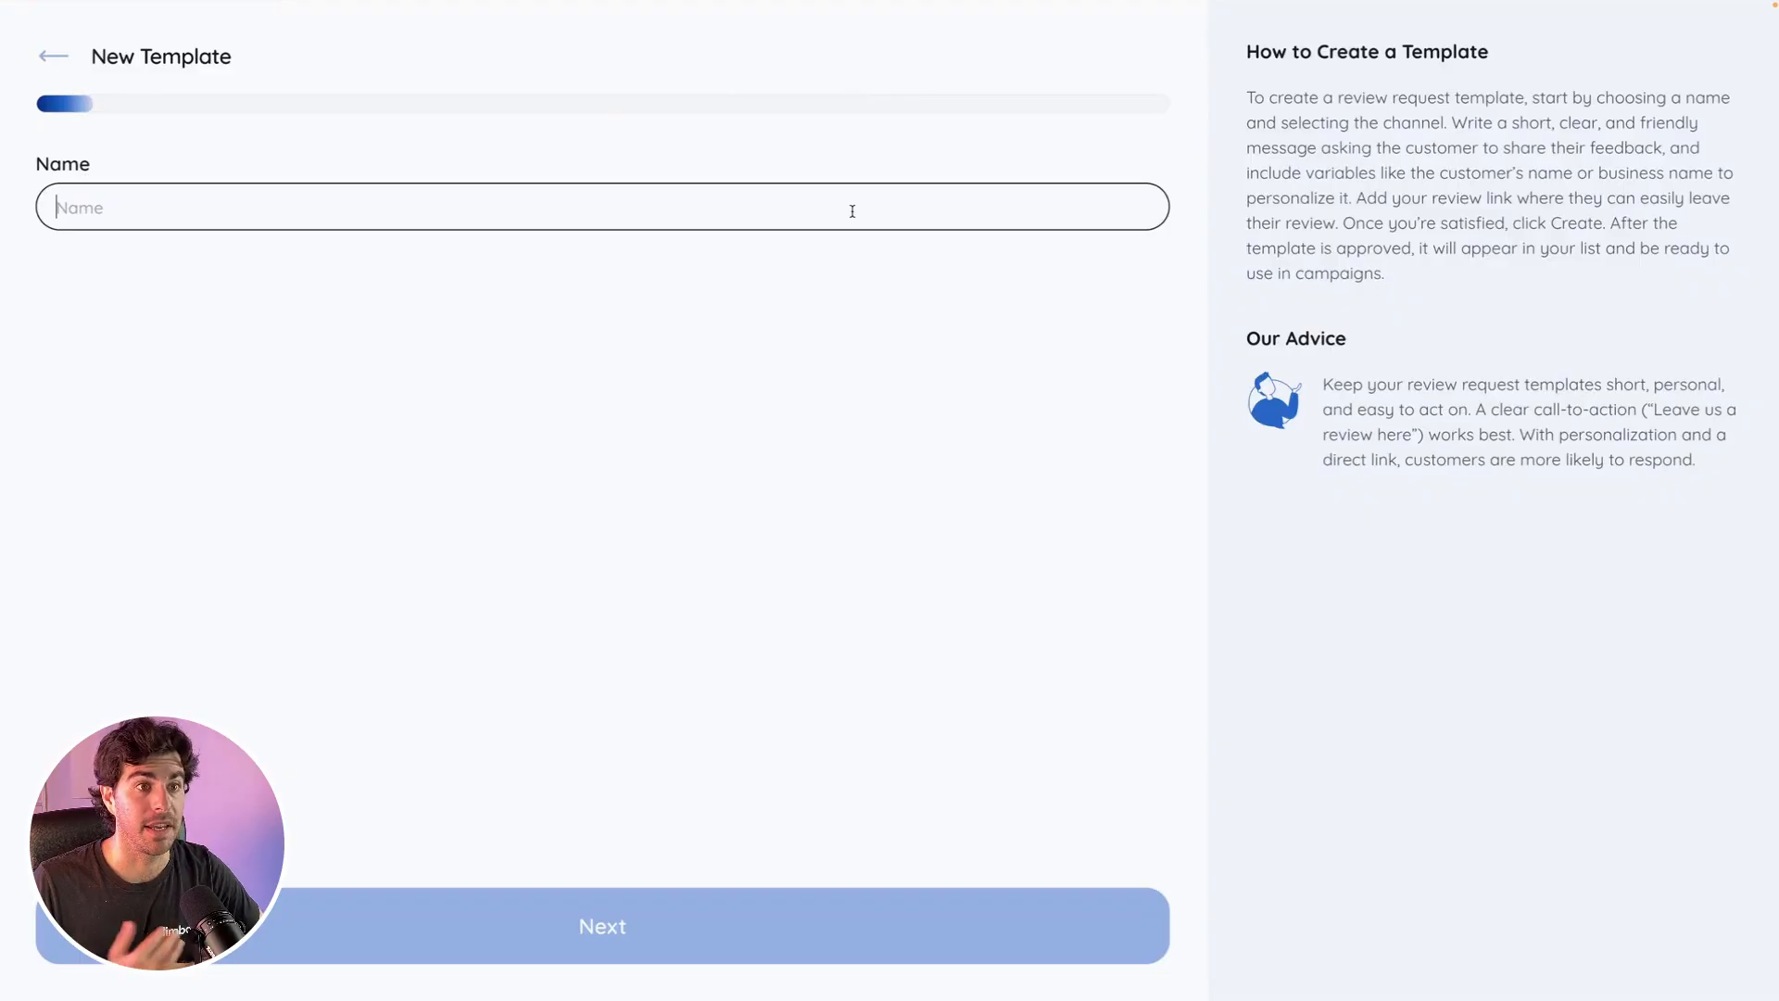
type("Fun")
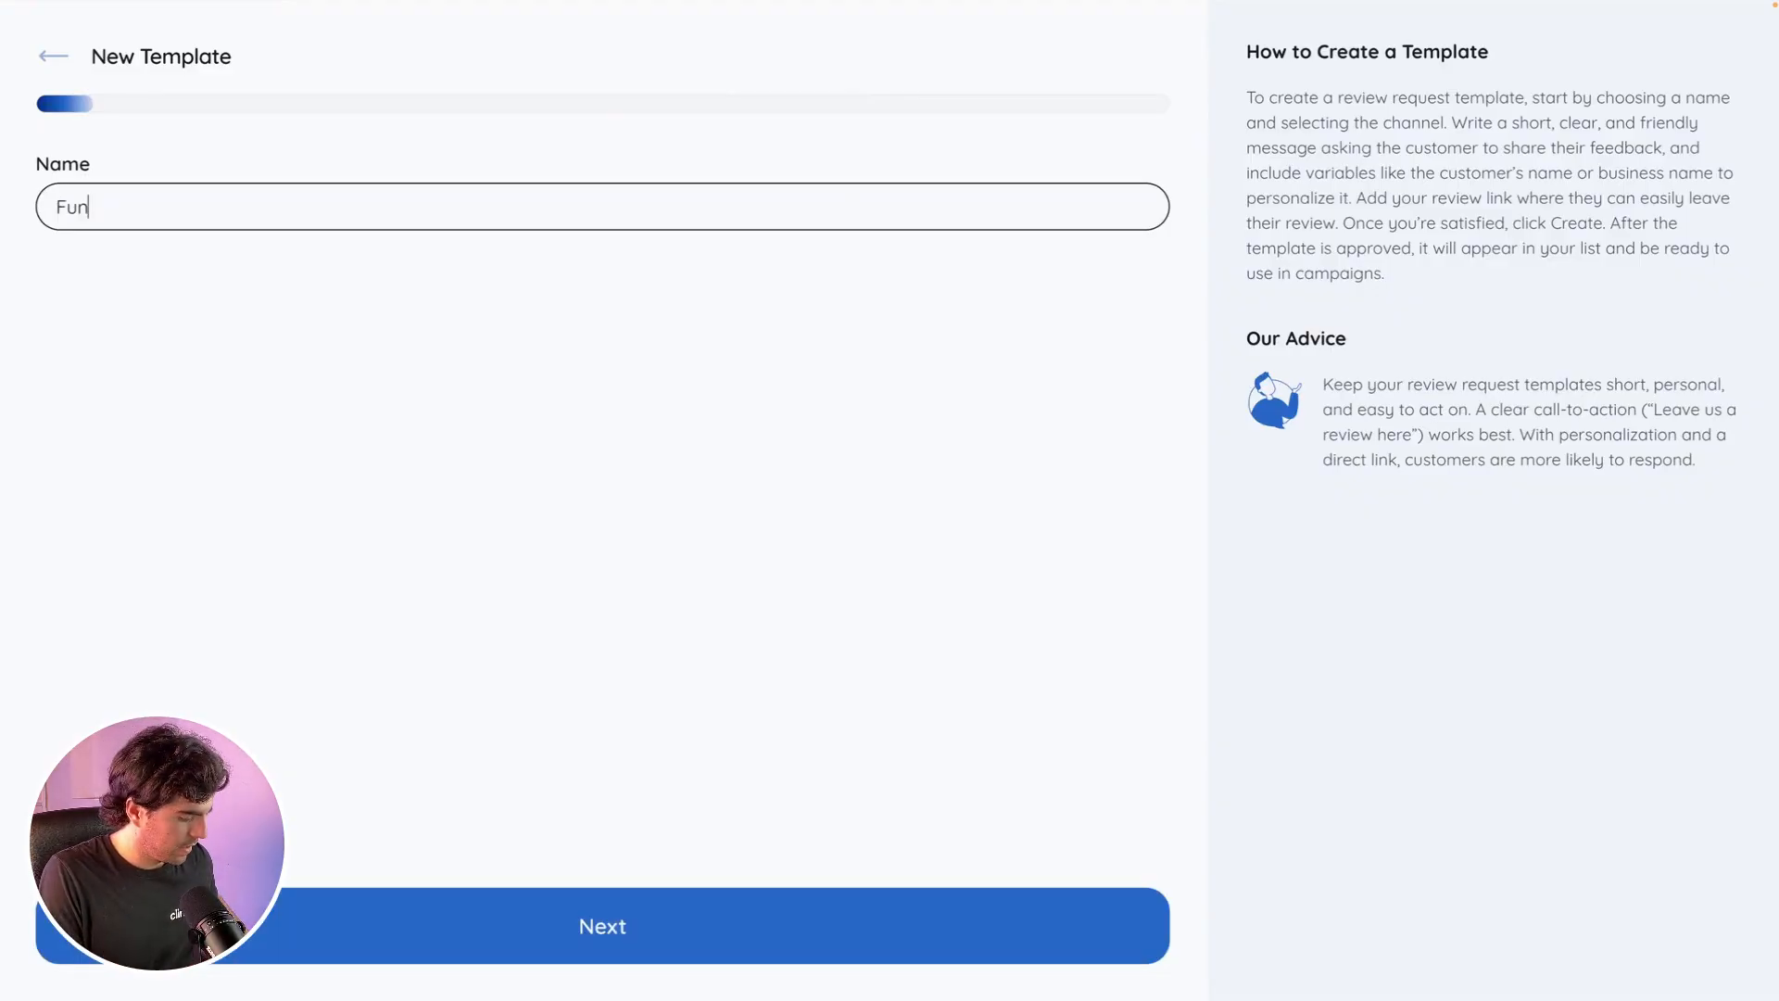
type(" Review ")
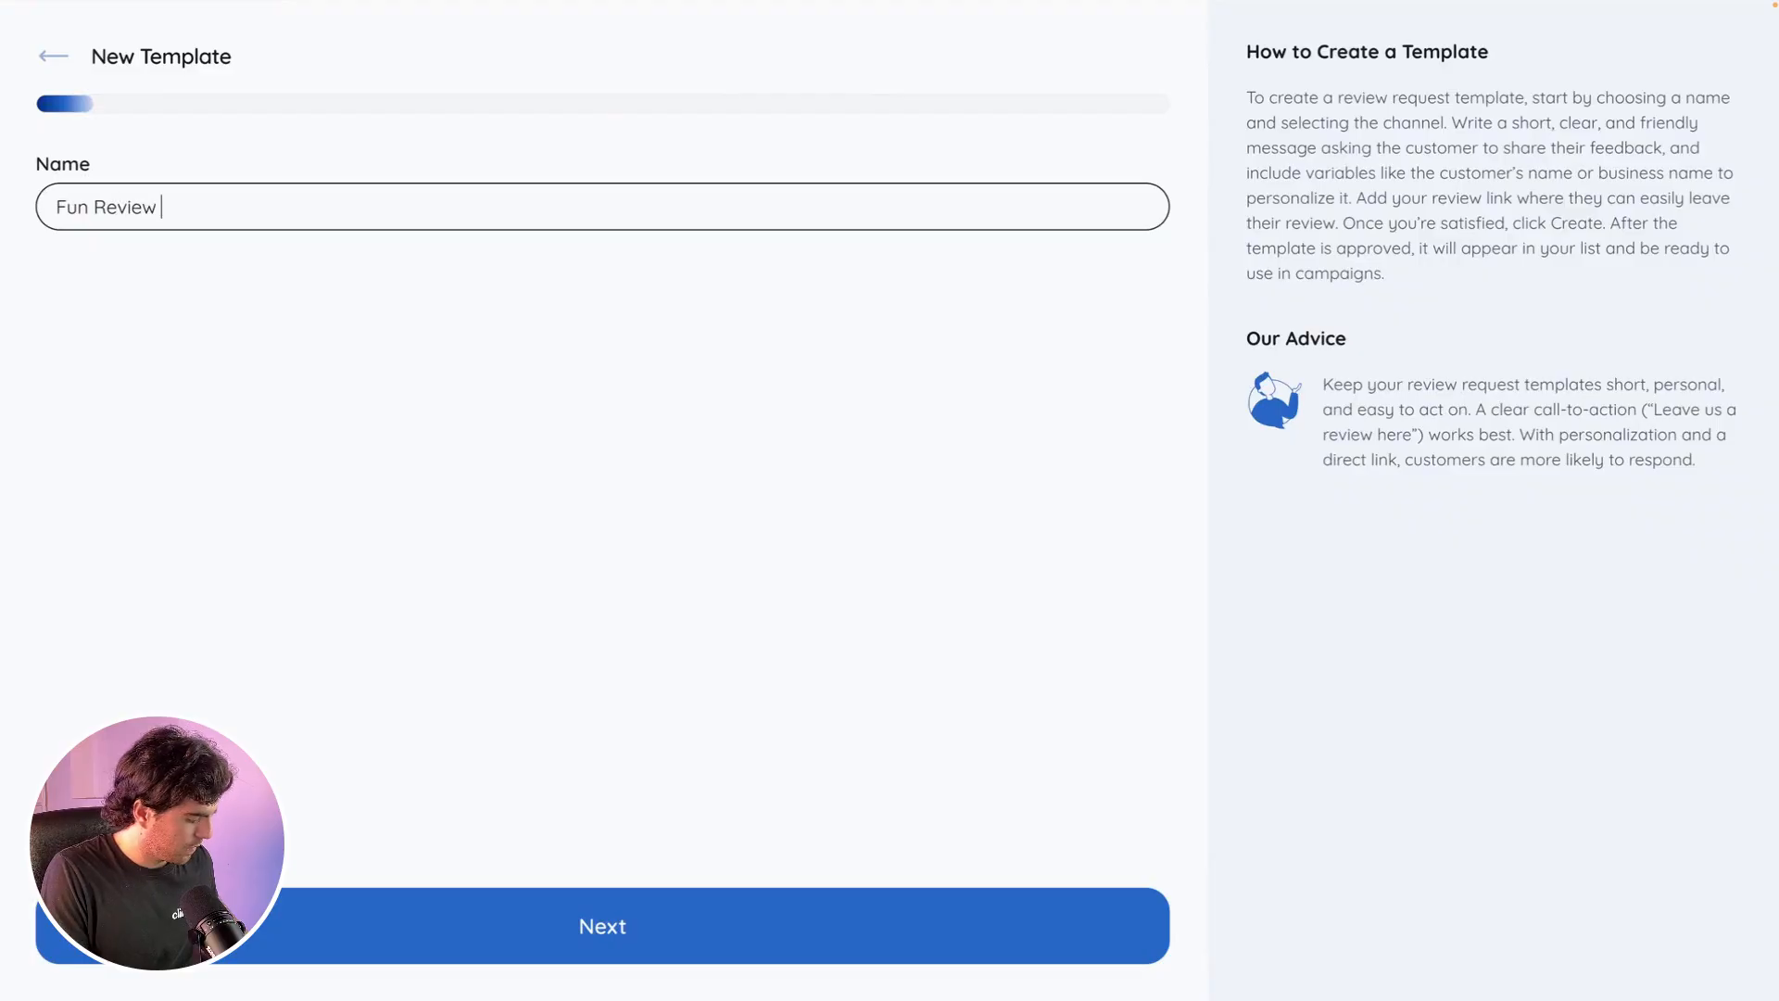
type("Request")
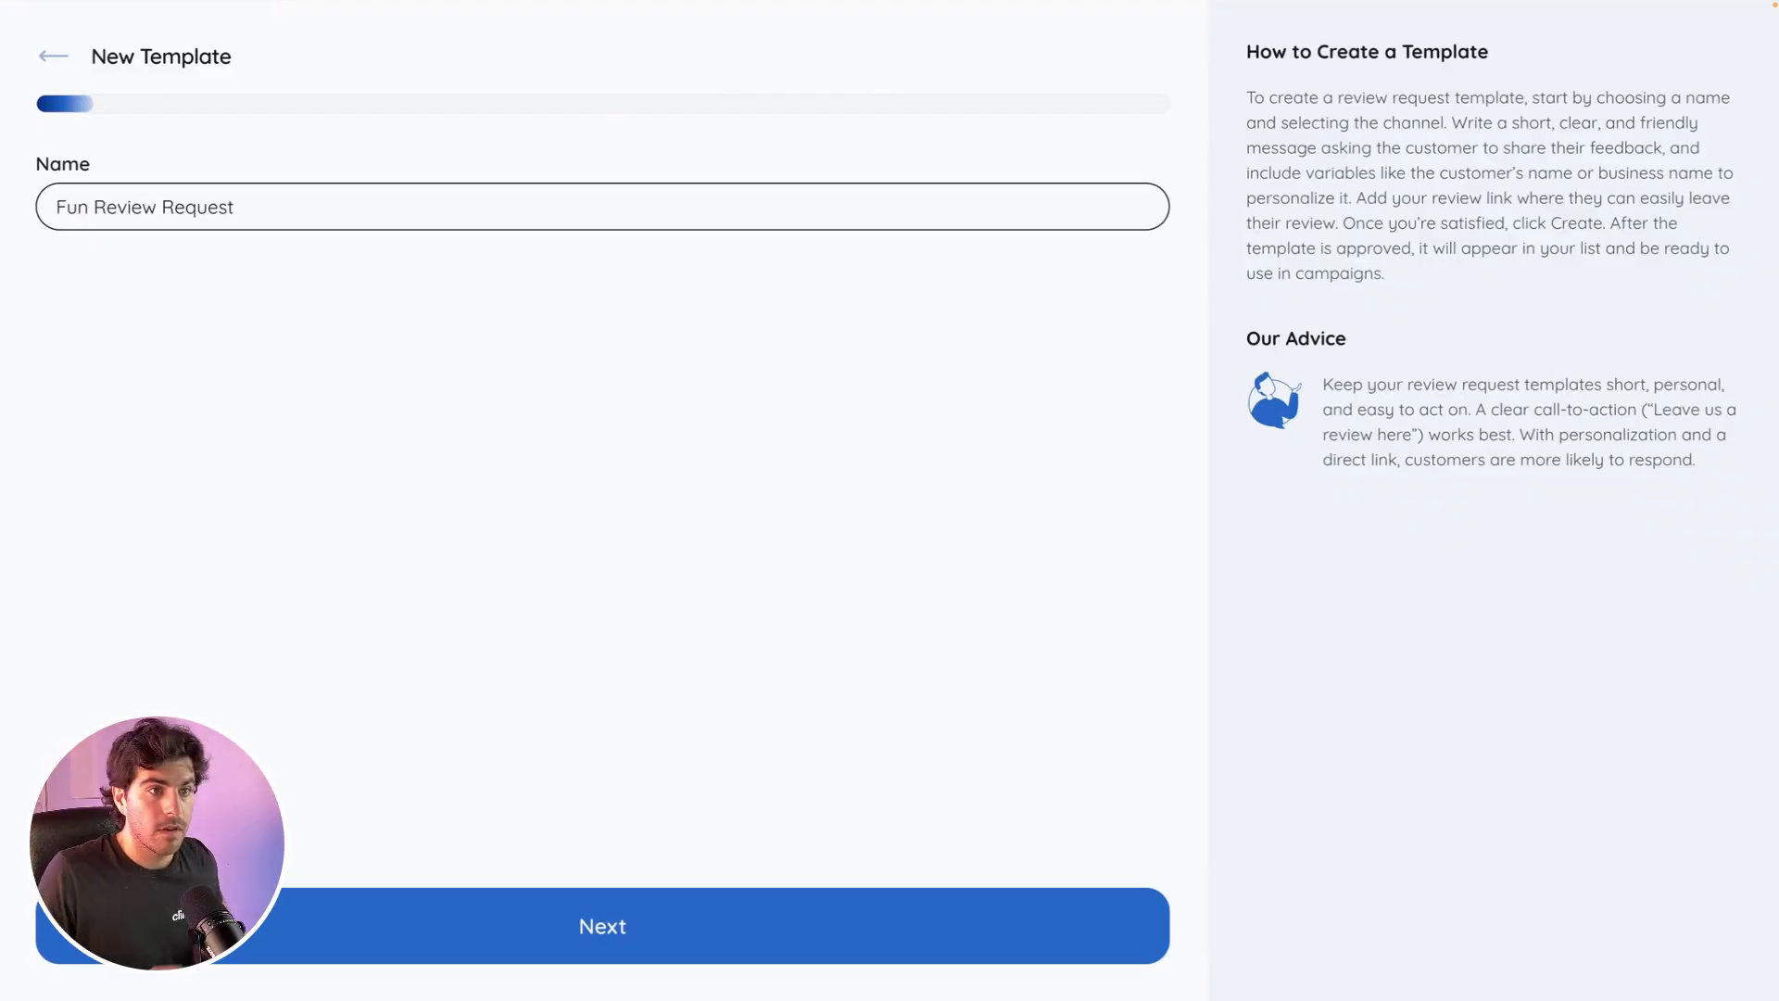
key("Return")
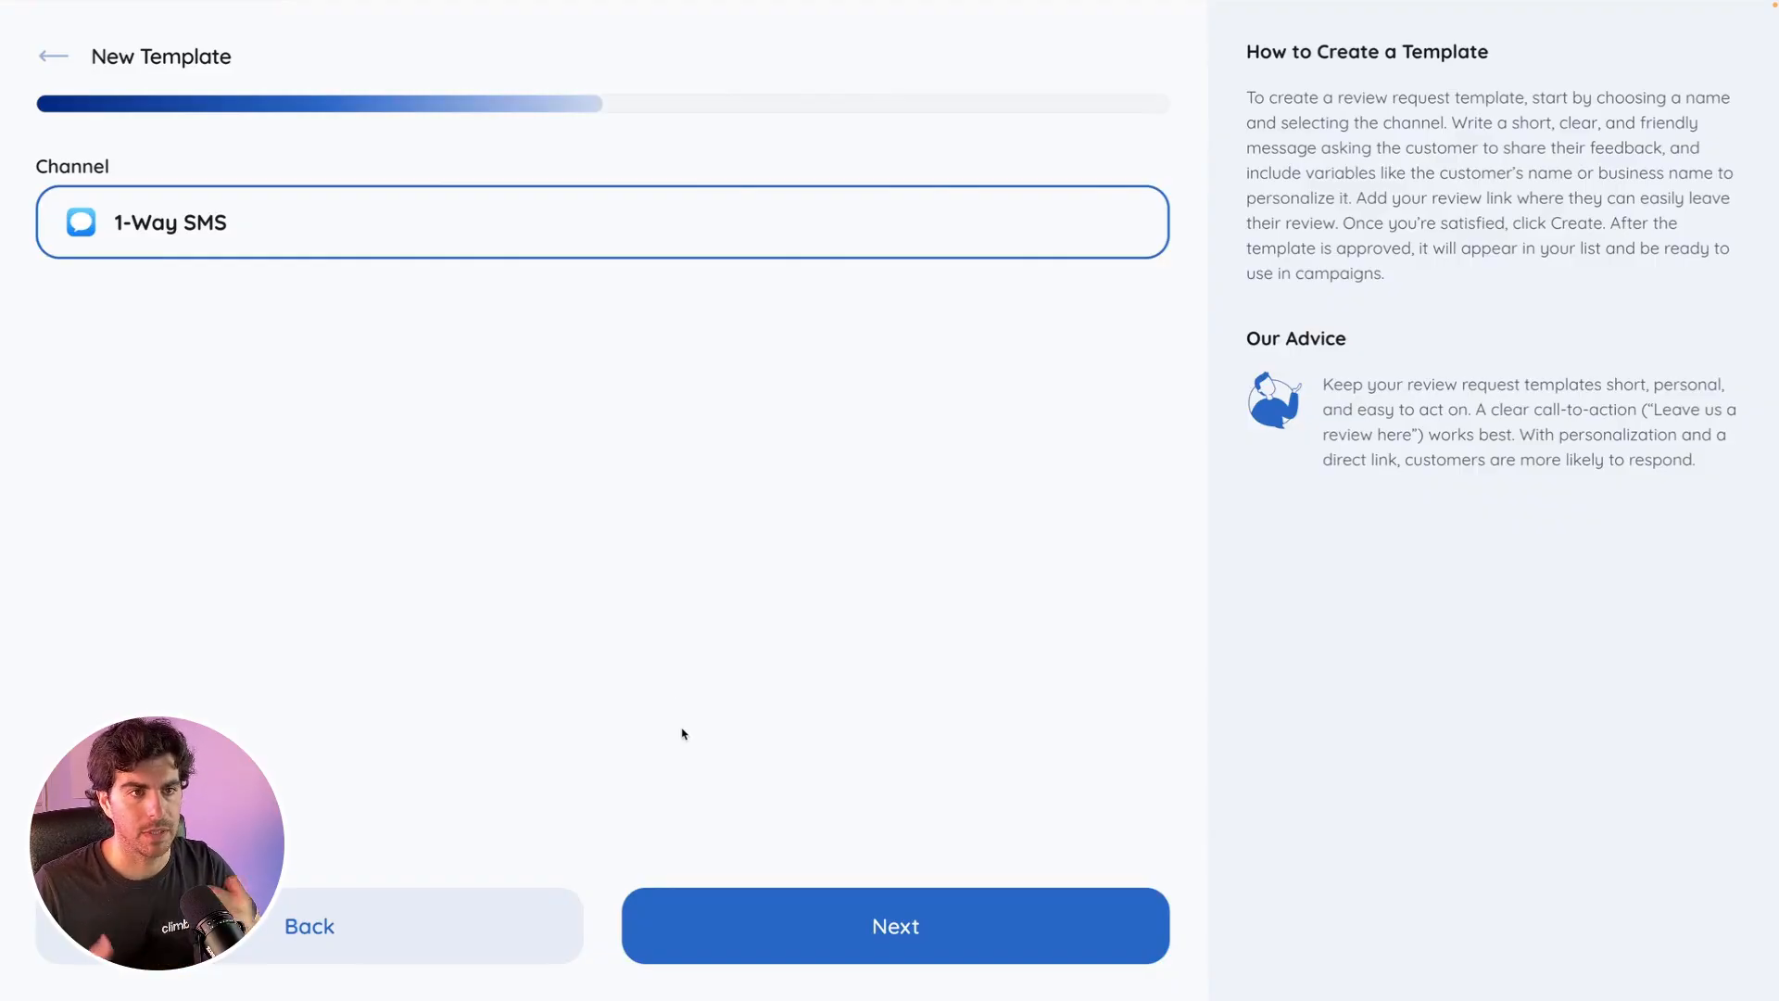
left_click(783, 920)
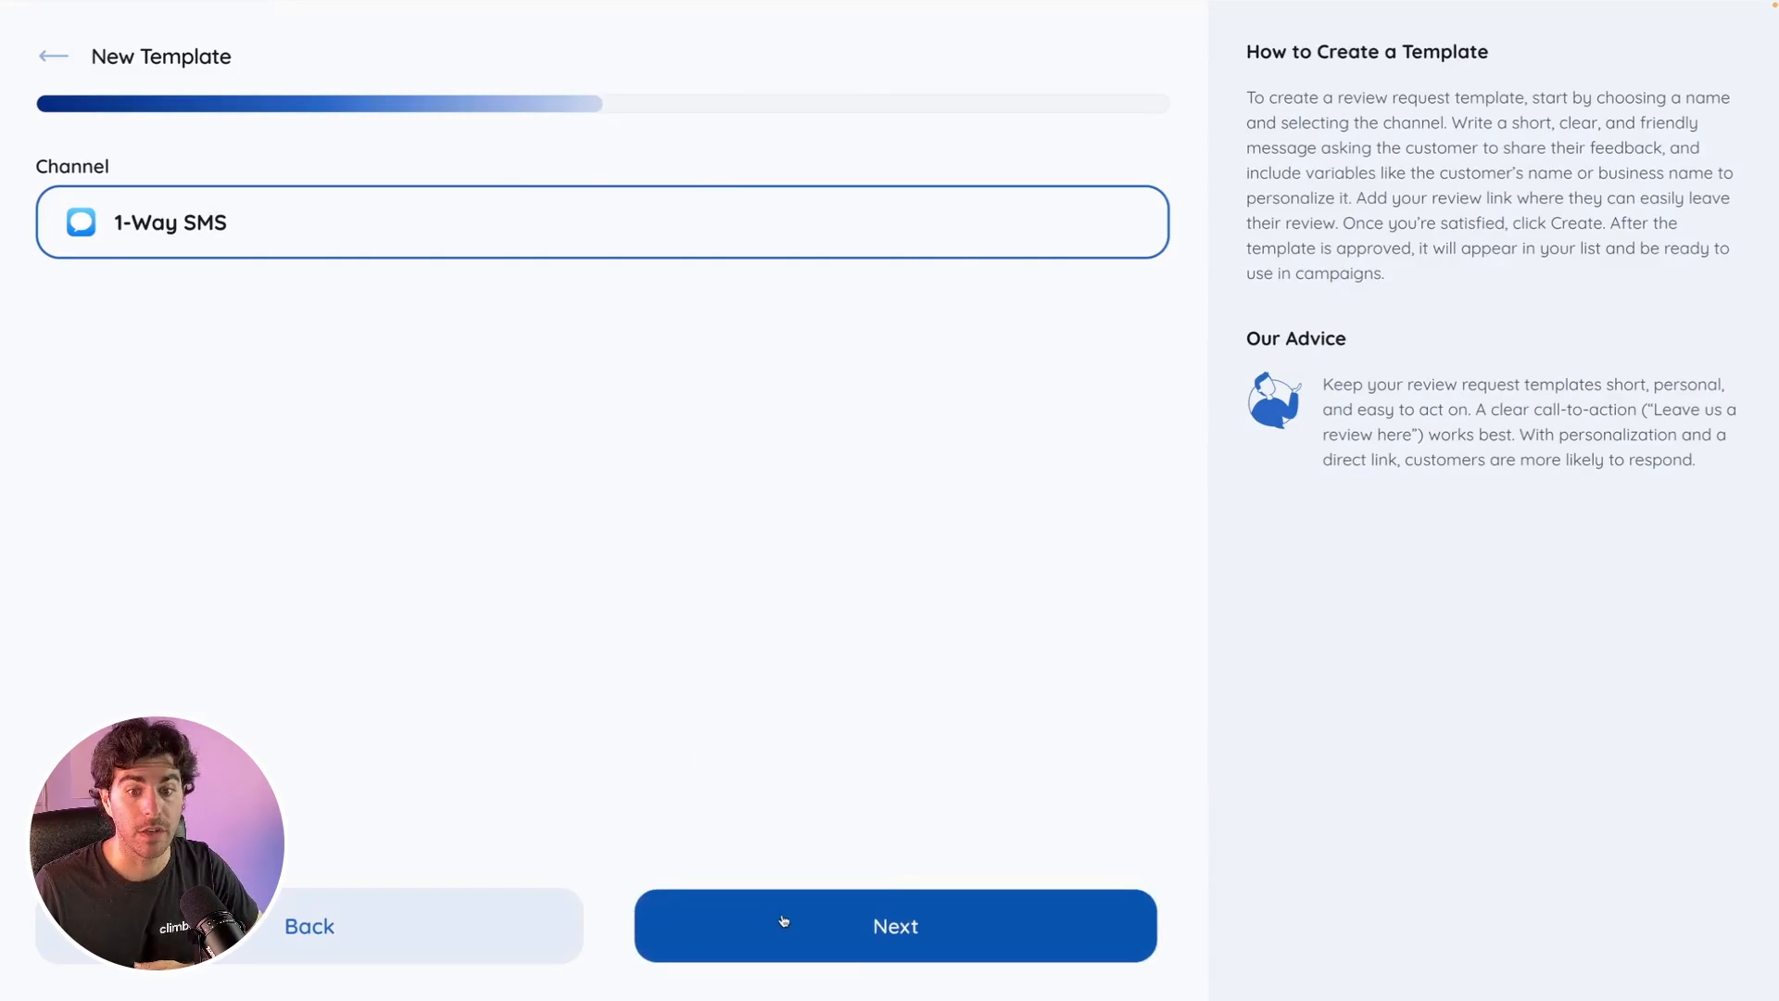
Insert a green heart emoji before "Leave us a review" in the template message and create the template
left_click(212, 208)
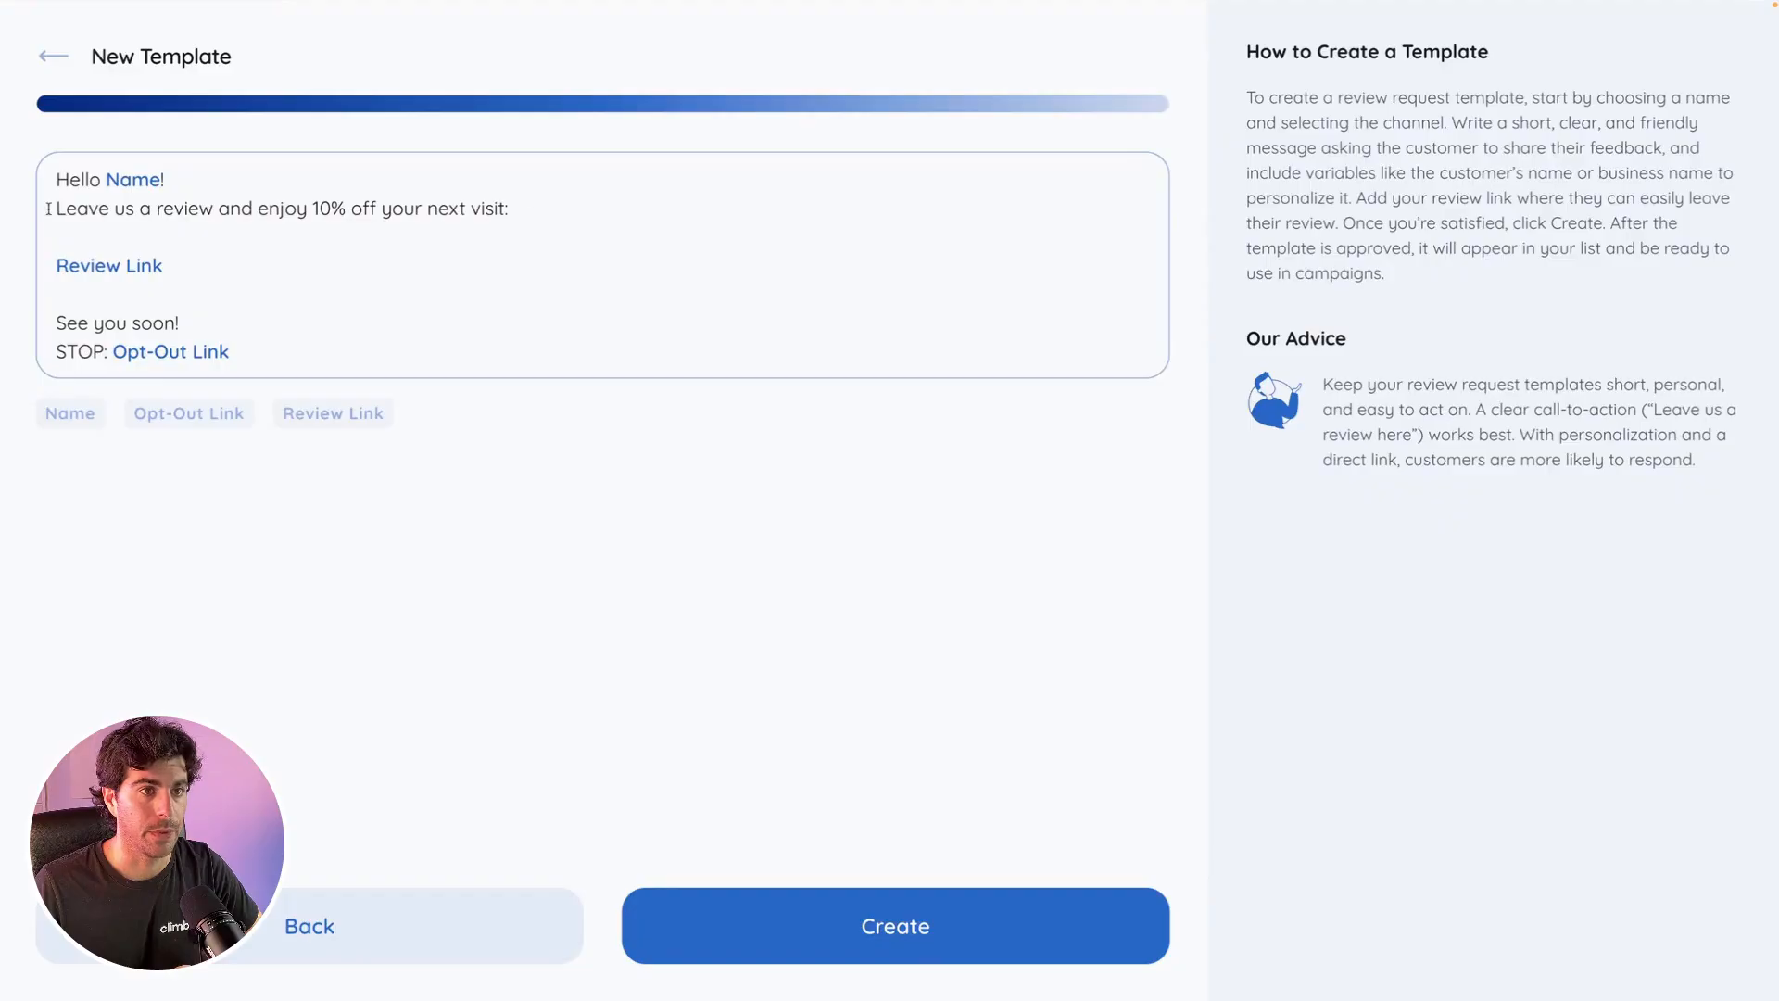
left_click(560, 212)
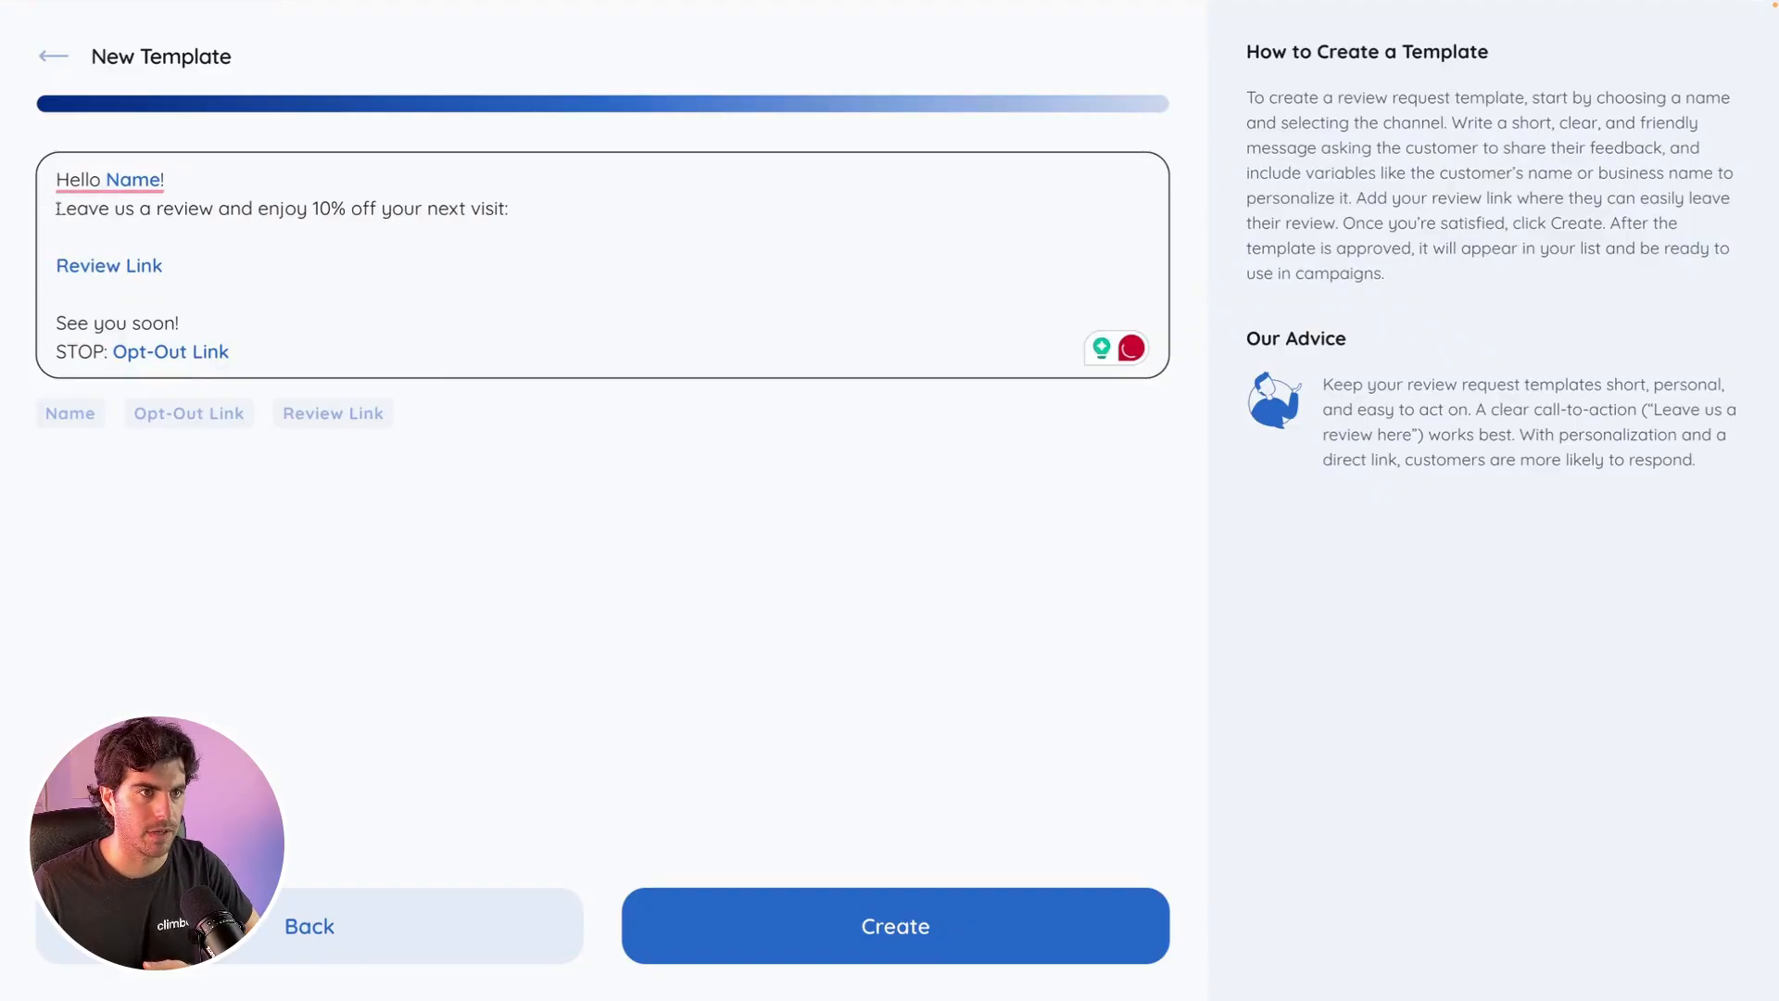
left_click(57, 209)
key("ctrl+super+space")
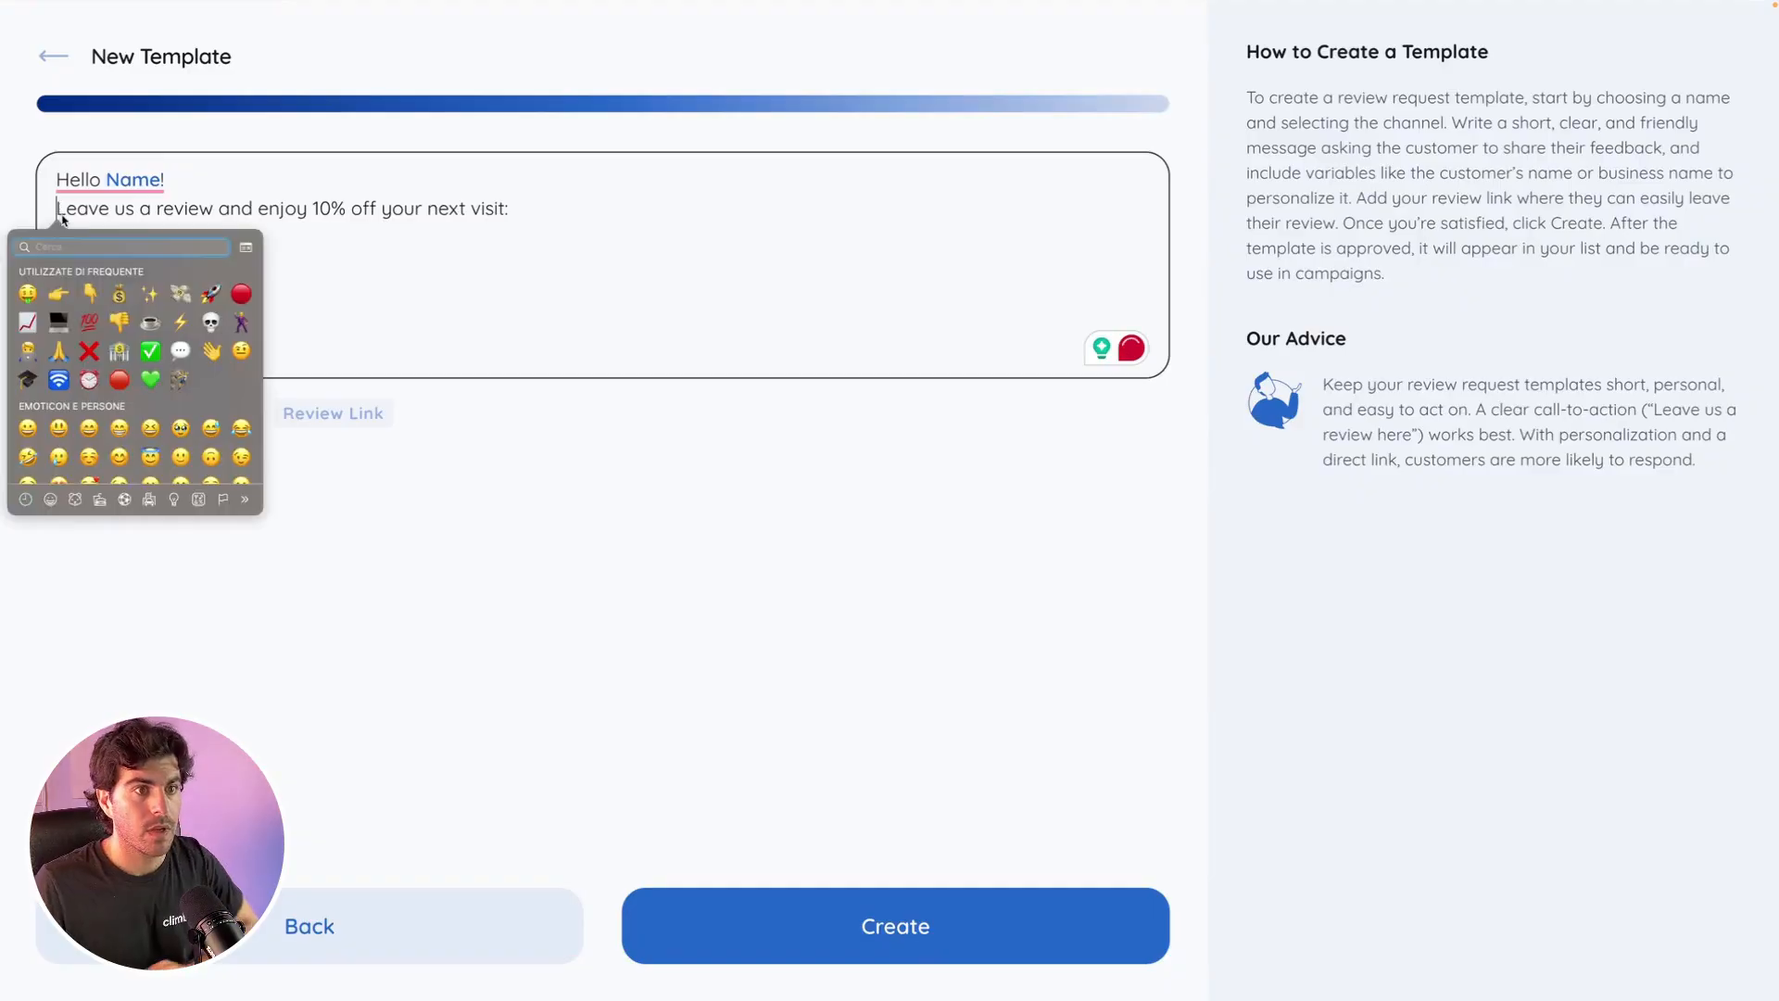
left_click(149, 380)
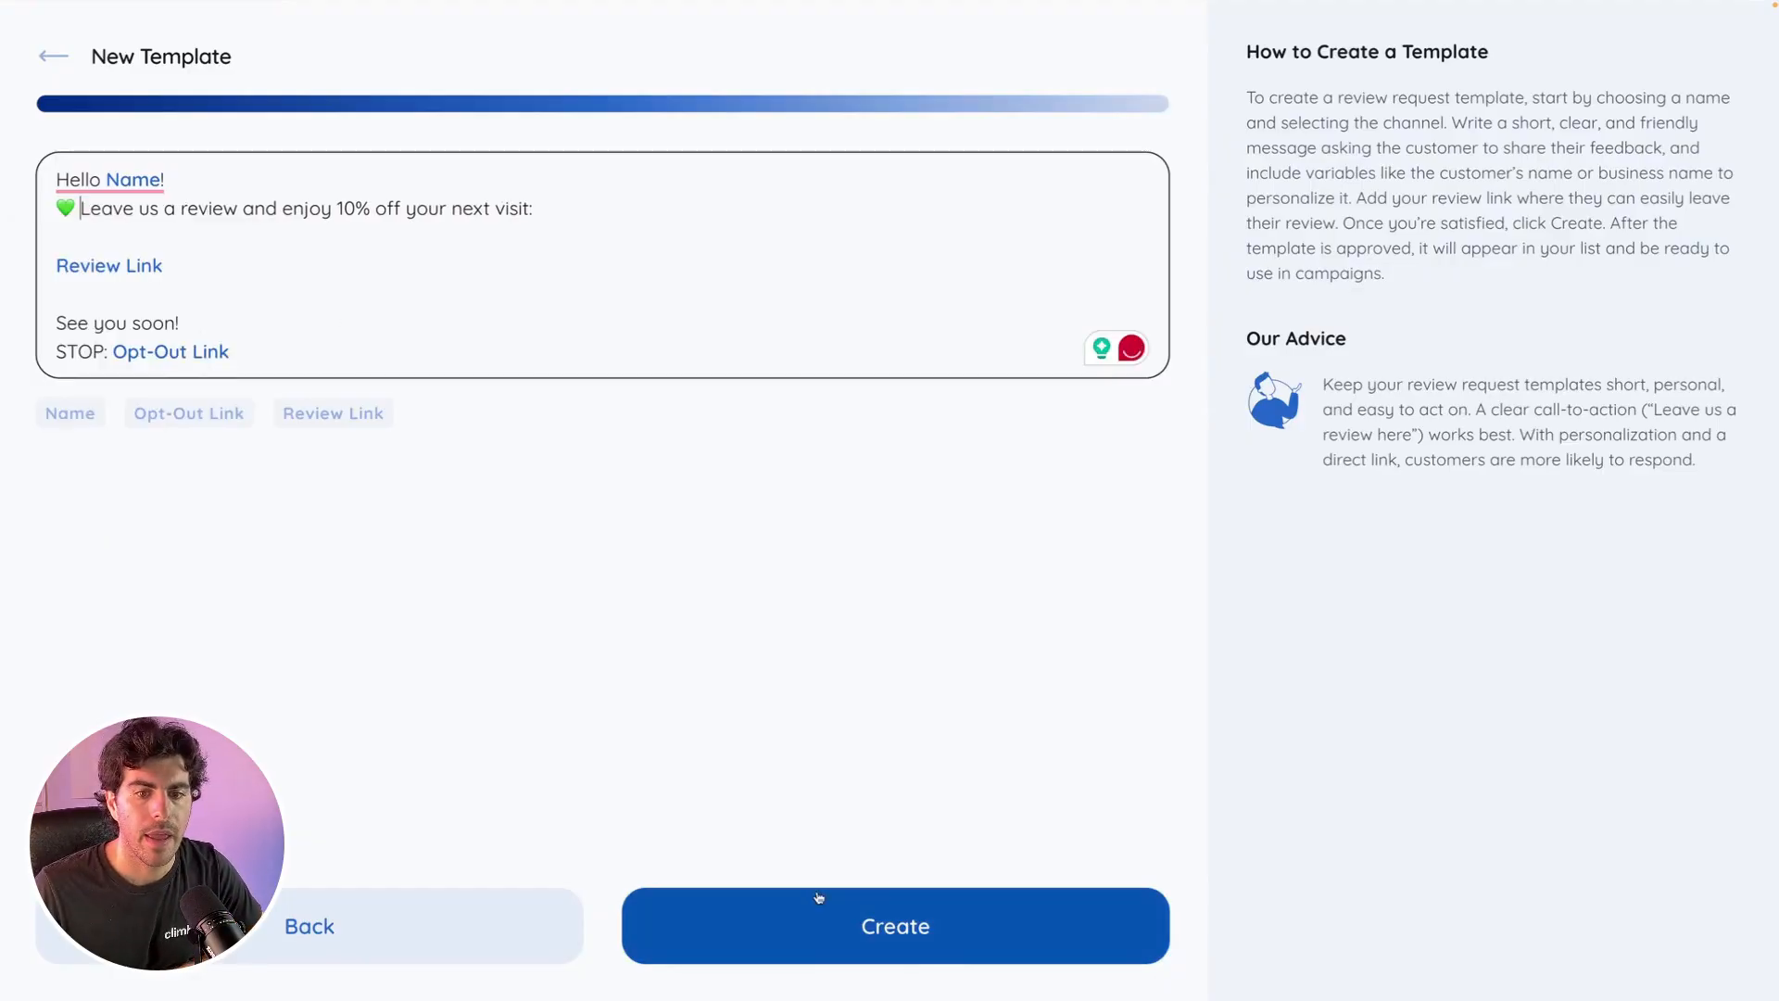
left_click(851, 922)
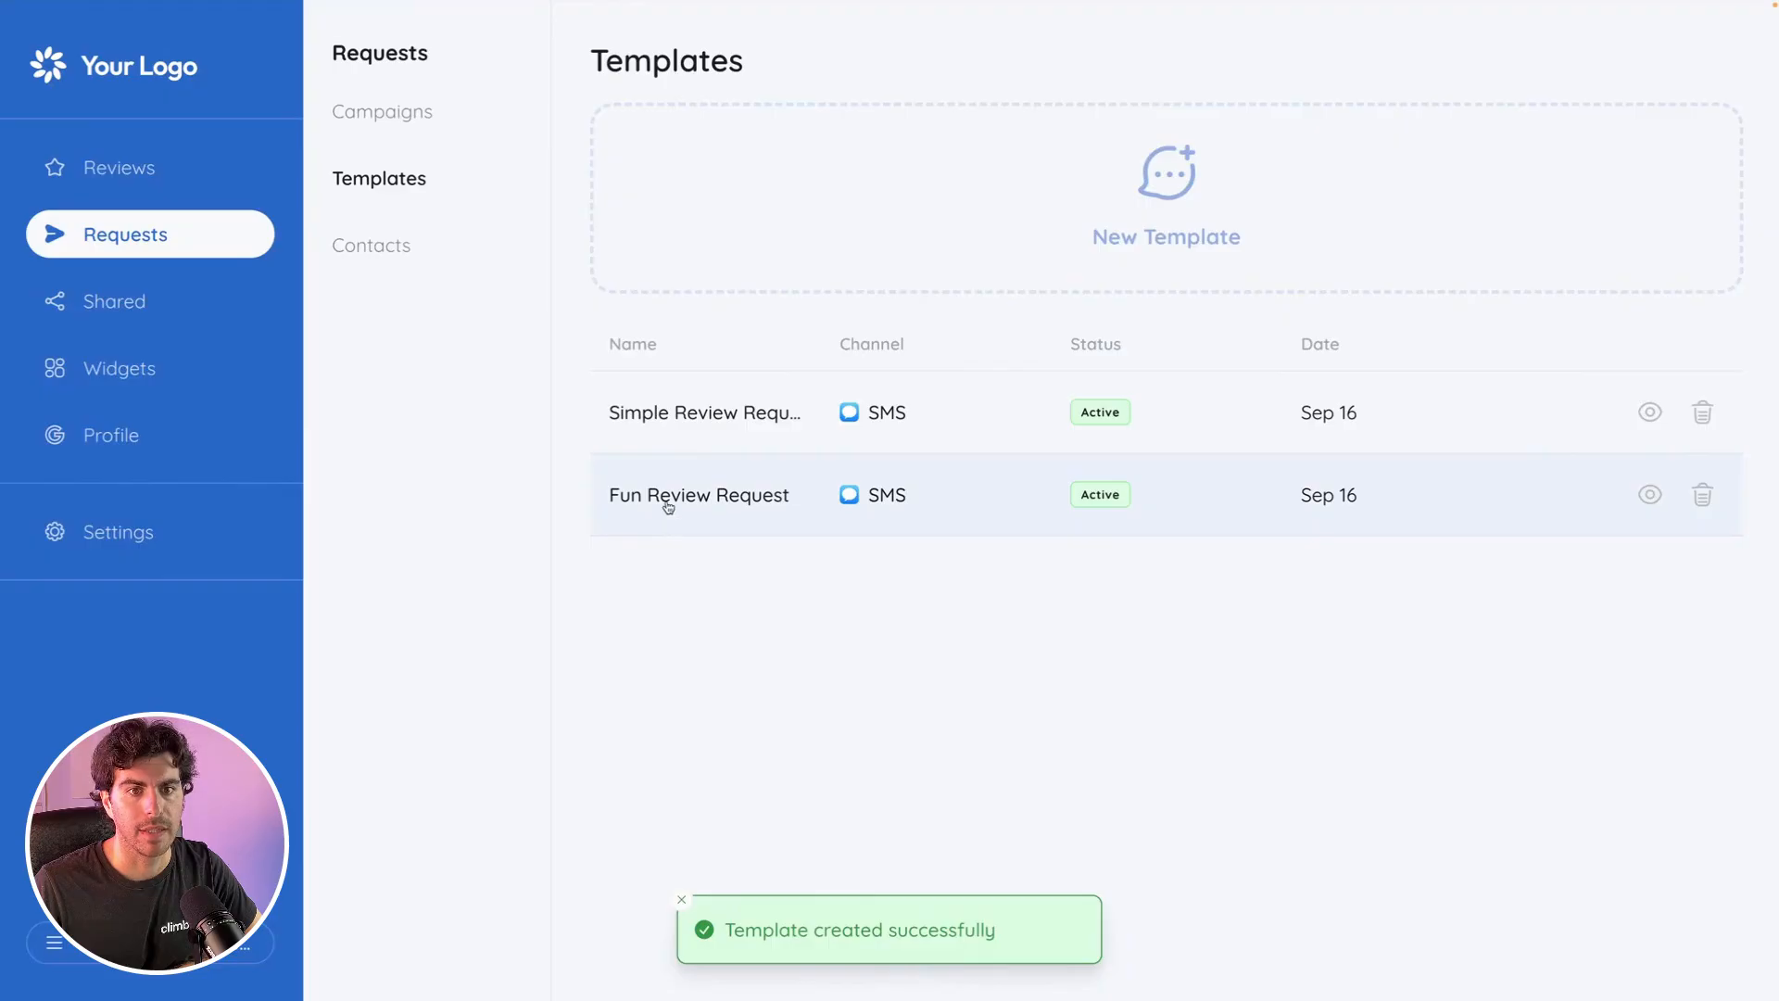
Start a new campaign in the campaigns section and name it "Campaign October"
left_click(384, 113)
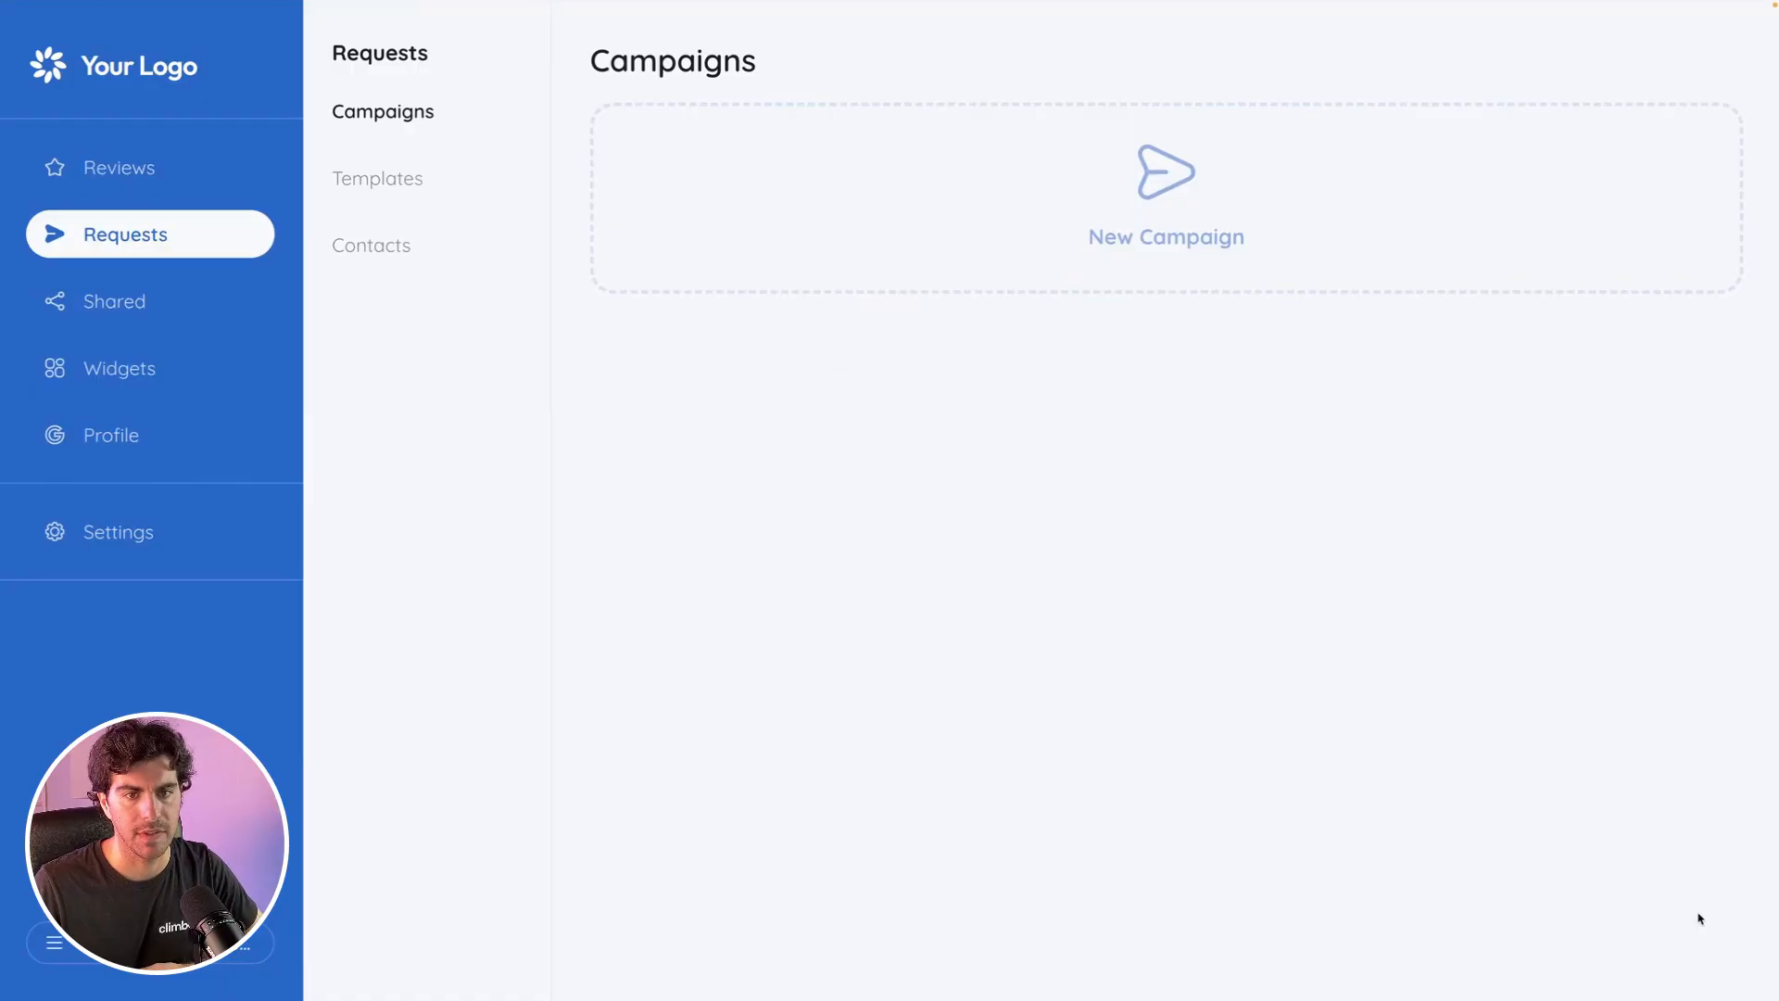
left_click(1159, 260)
left_click(449, 200)
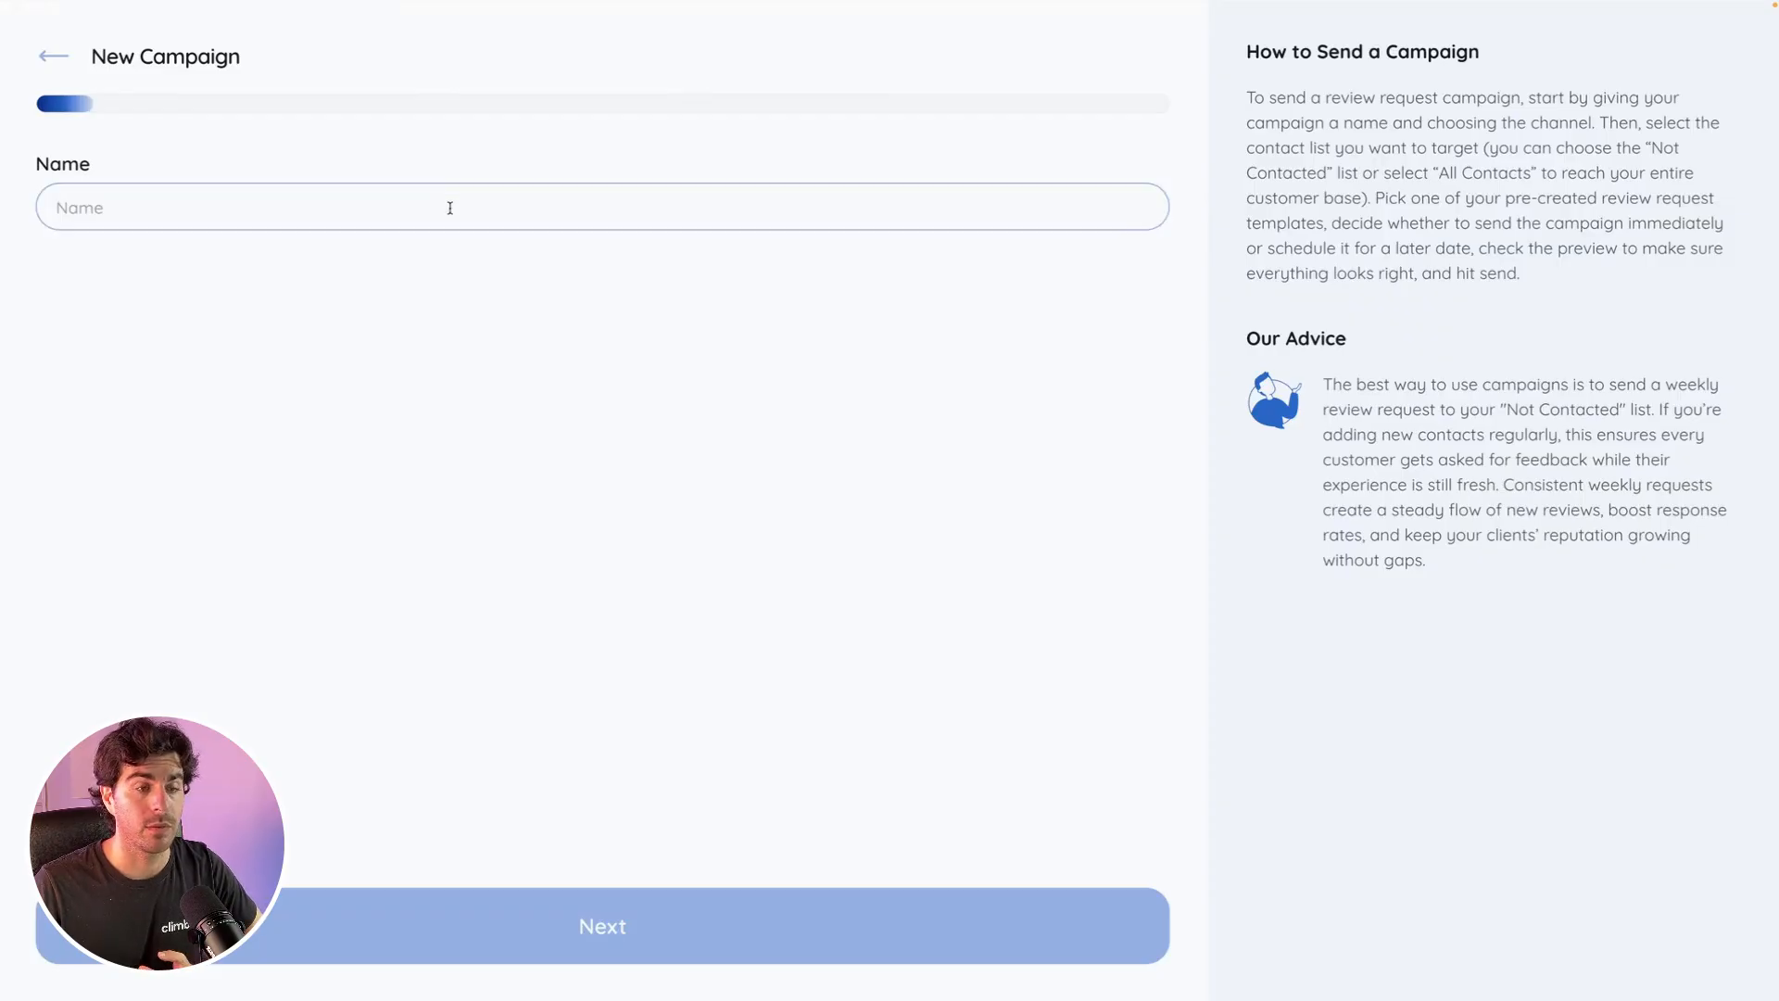
left_click(450, 208)
type("Ca")
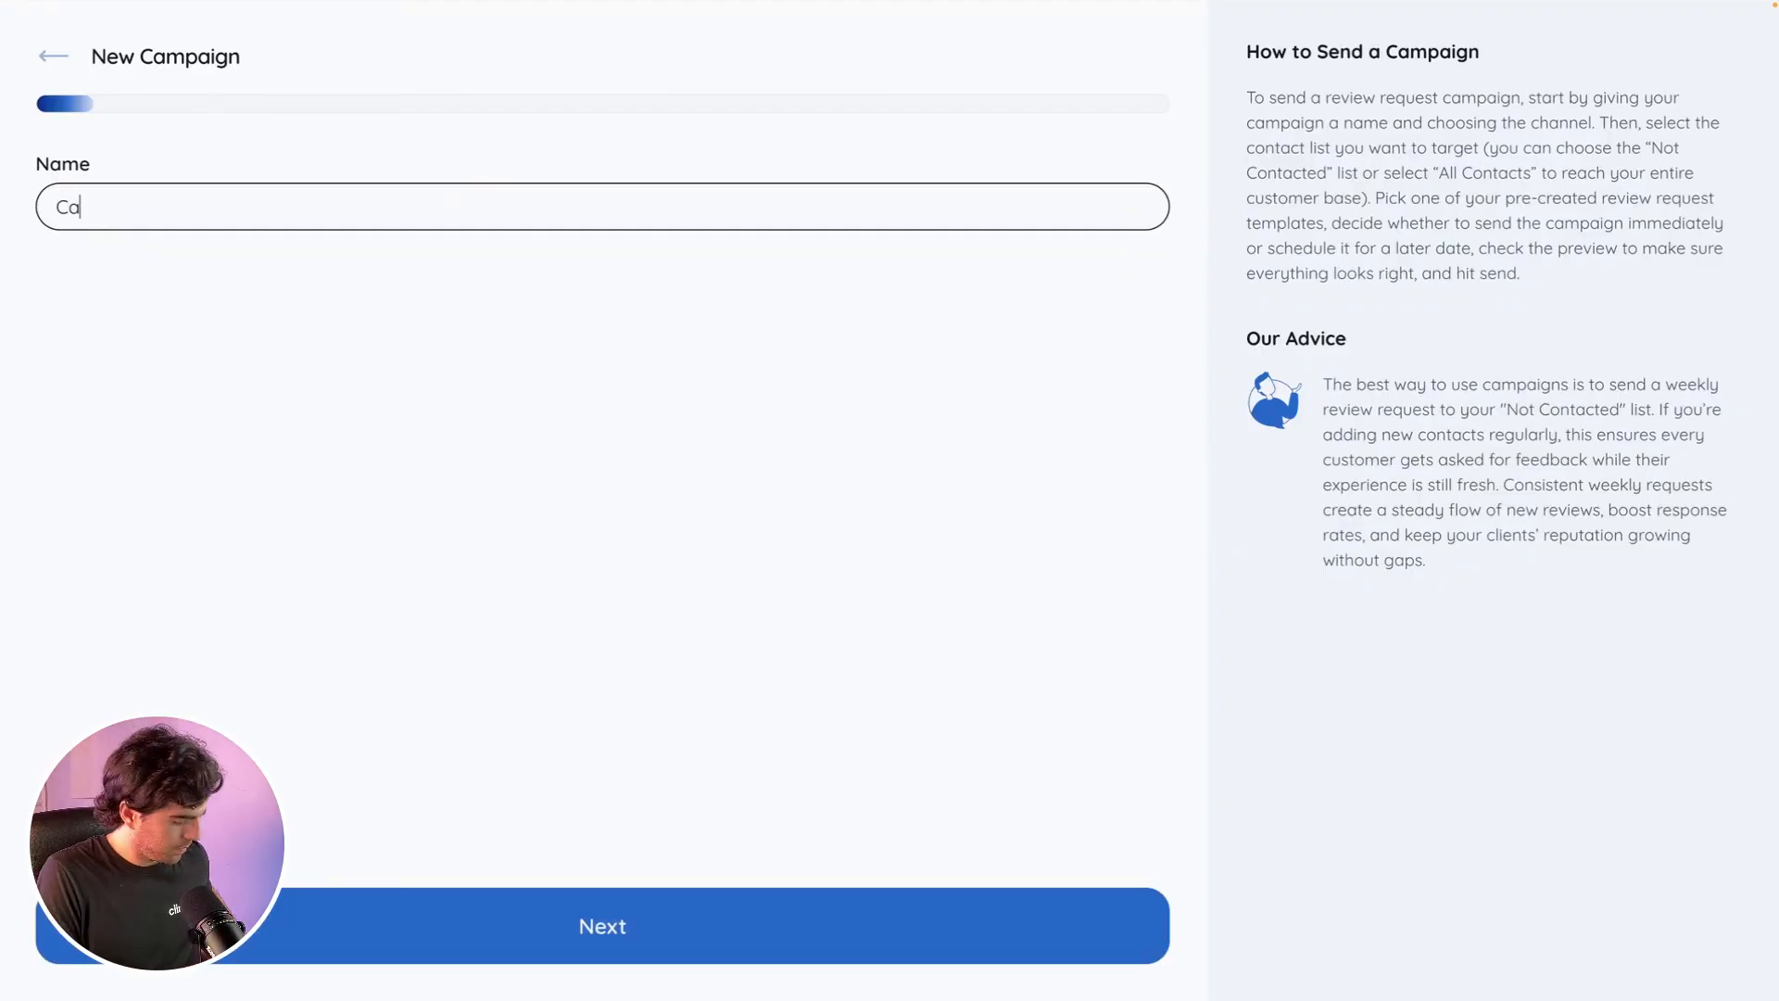
type("mpaign October")
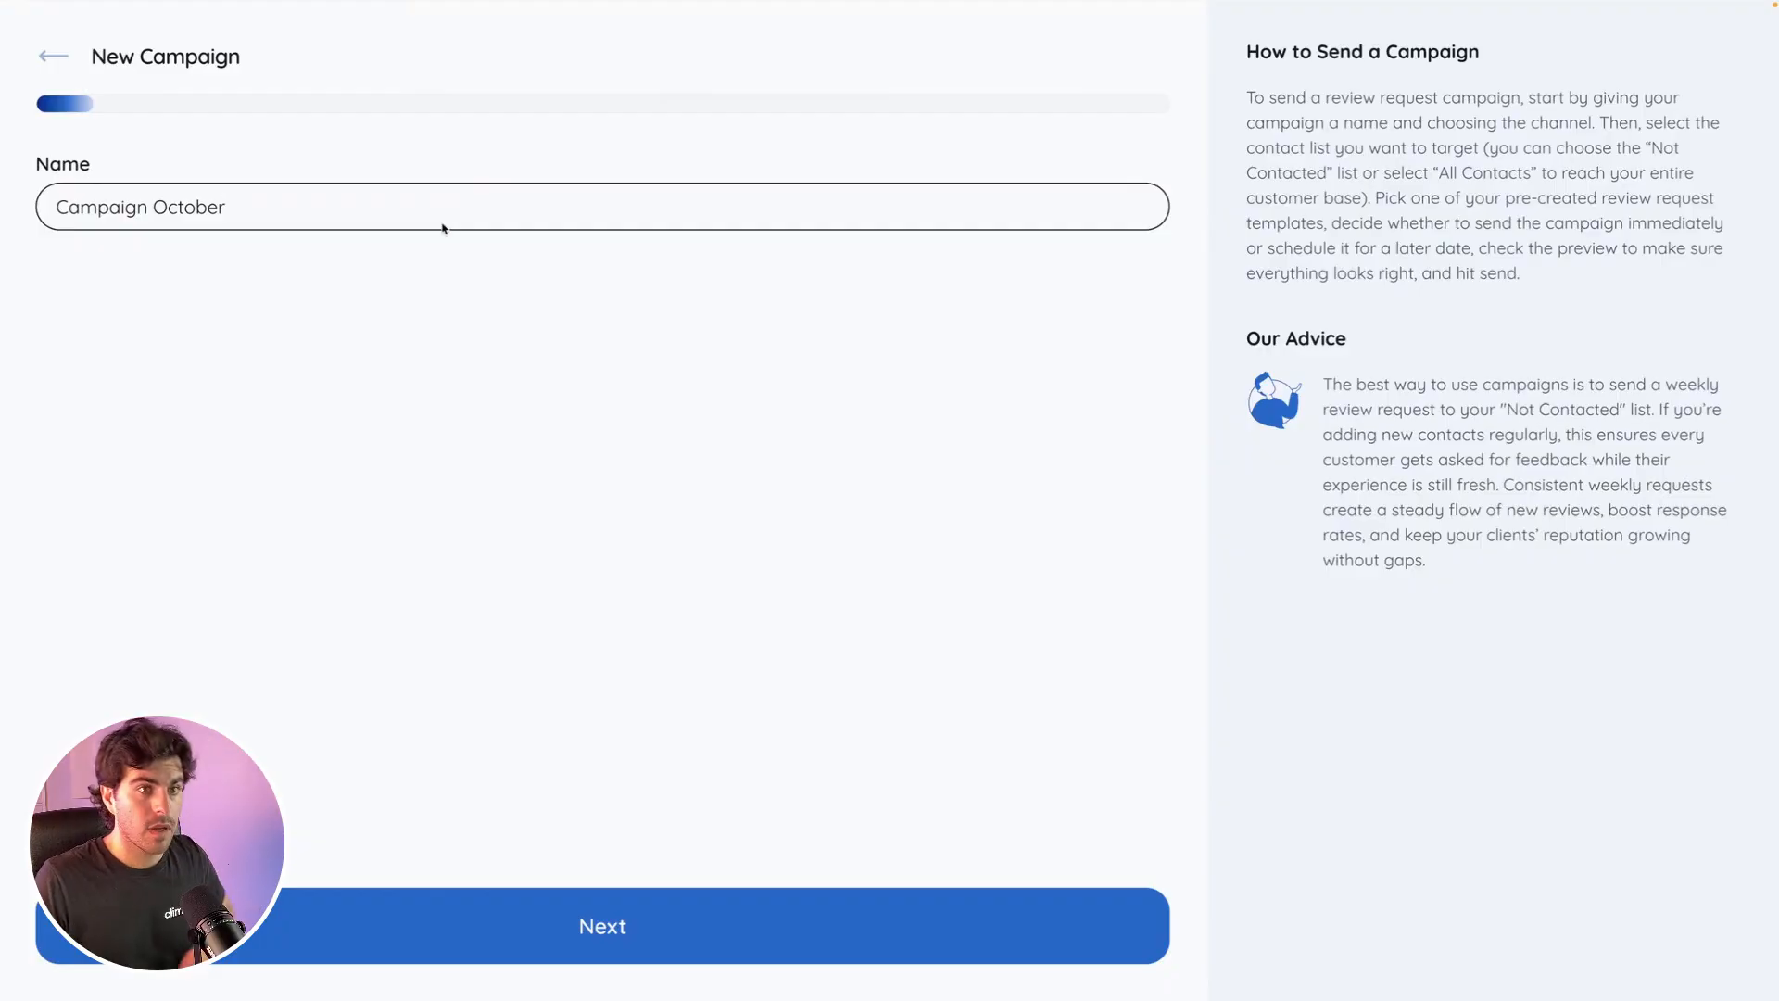
left_click(527, 916)
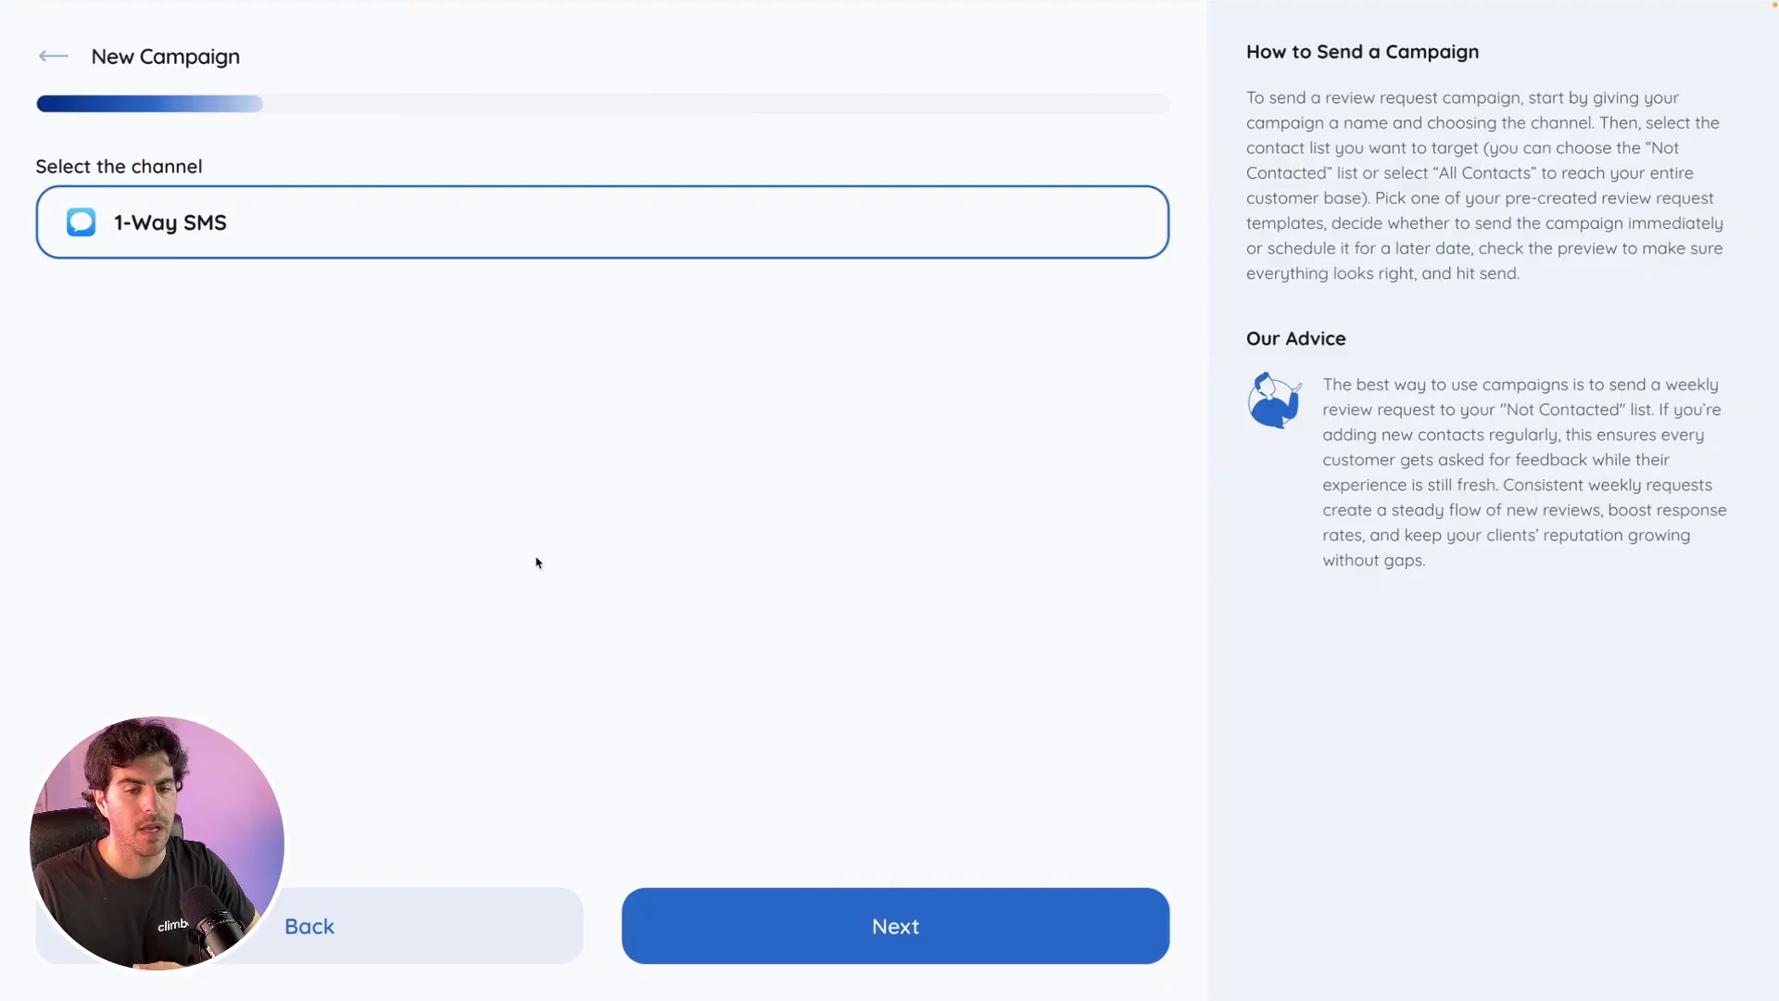
Accept 1-Way SMS as the campaign's channel and target the All Contacts list
left_click(787, 924)
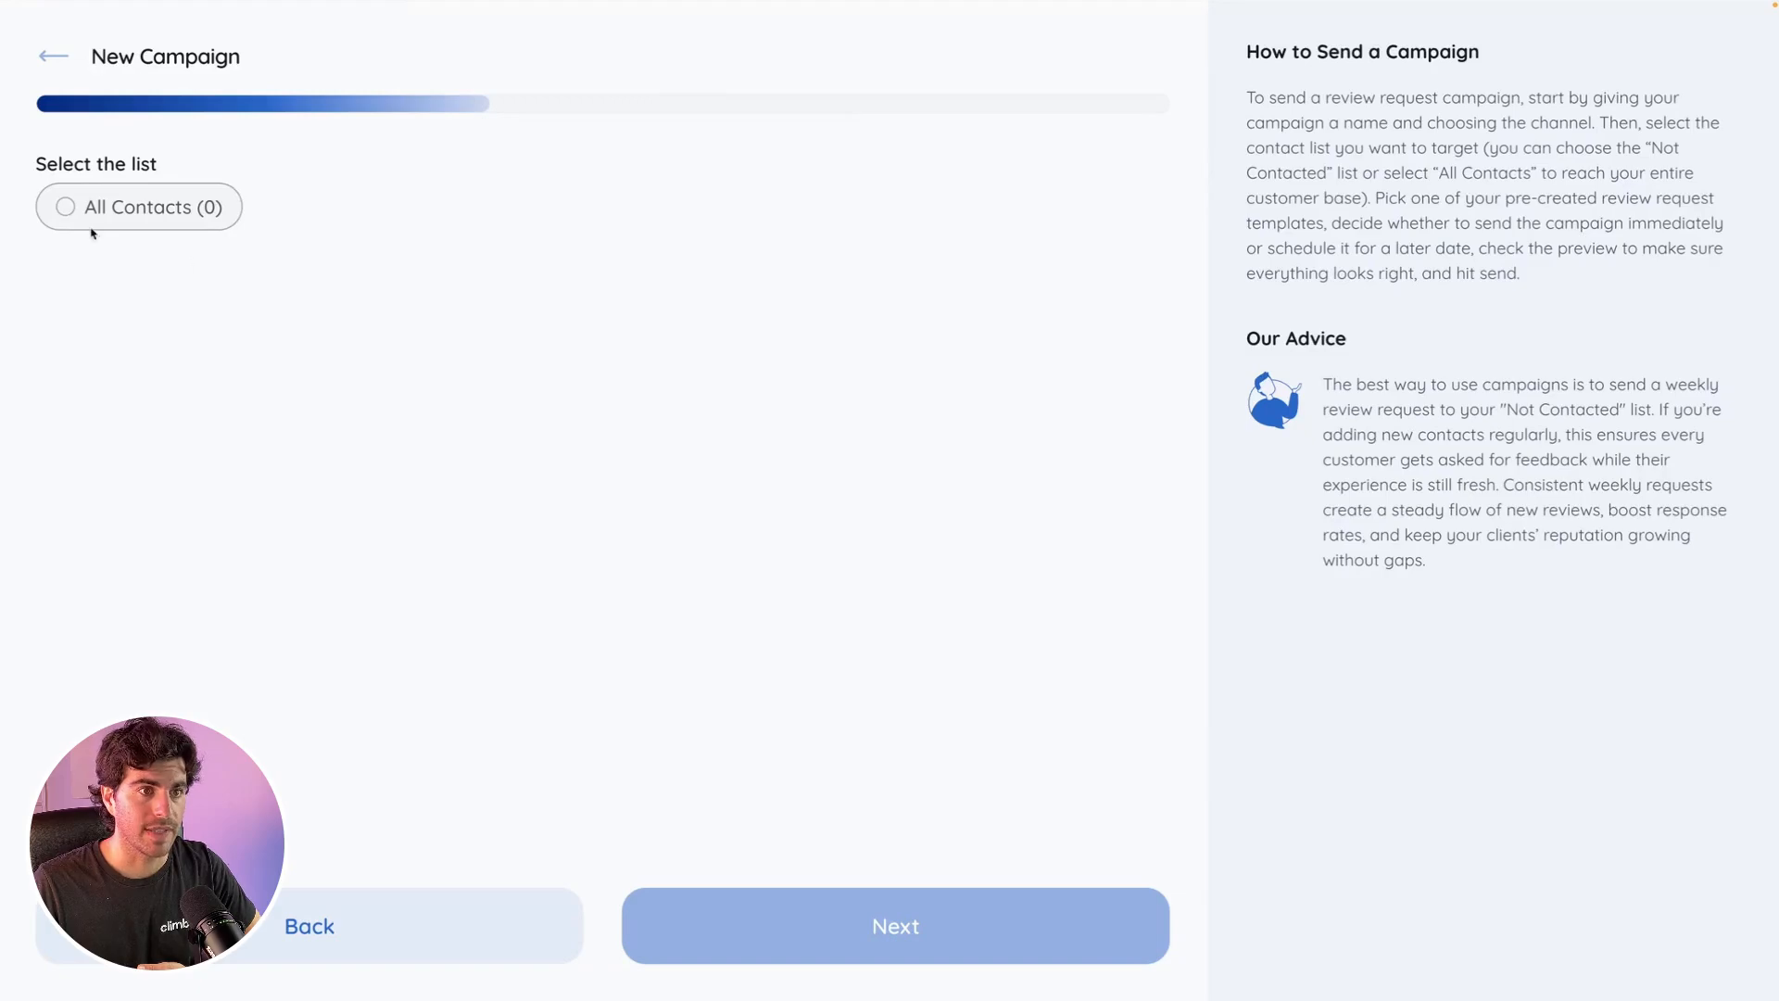
left_click(67, 209)
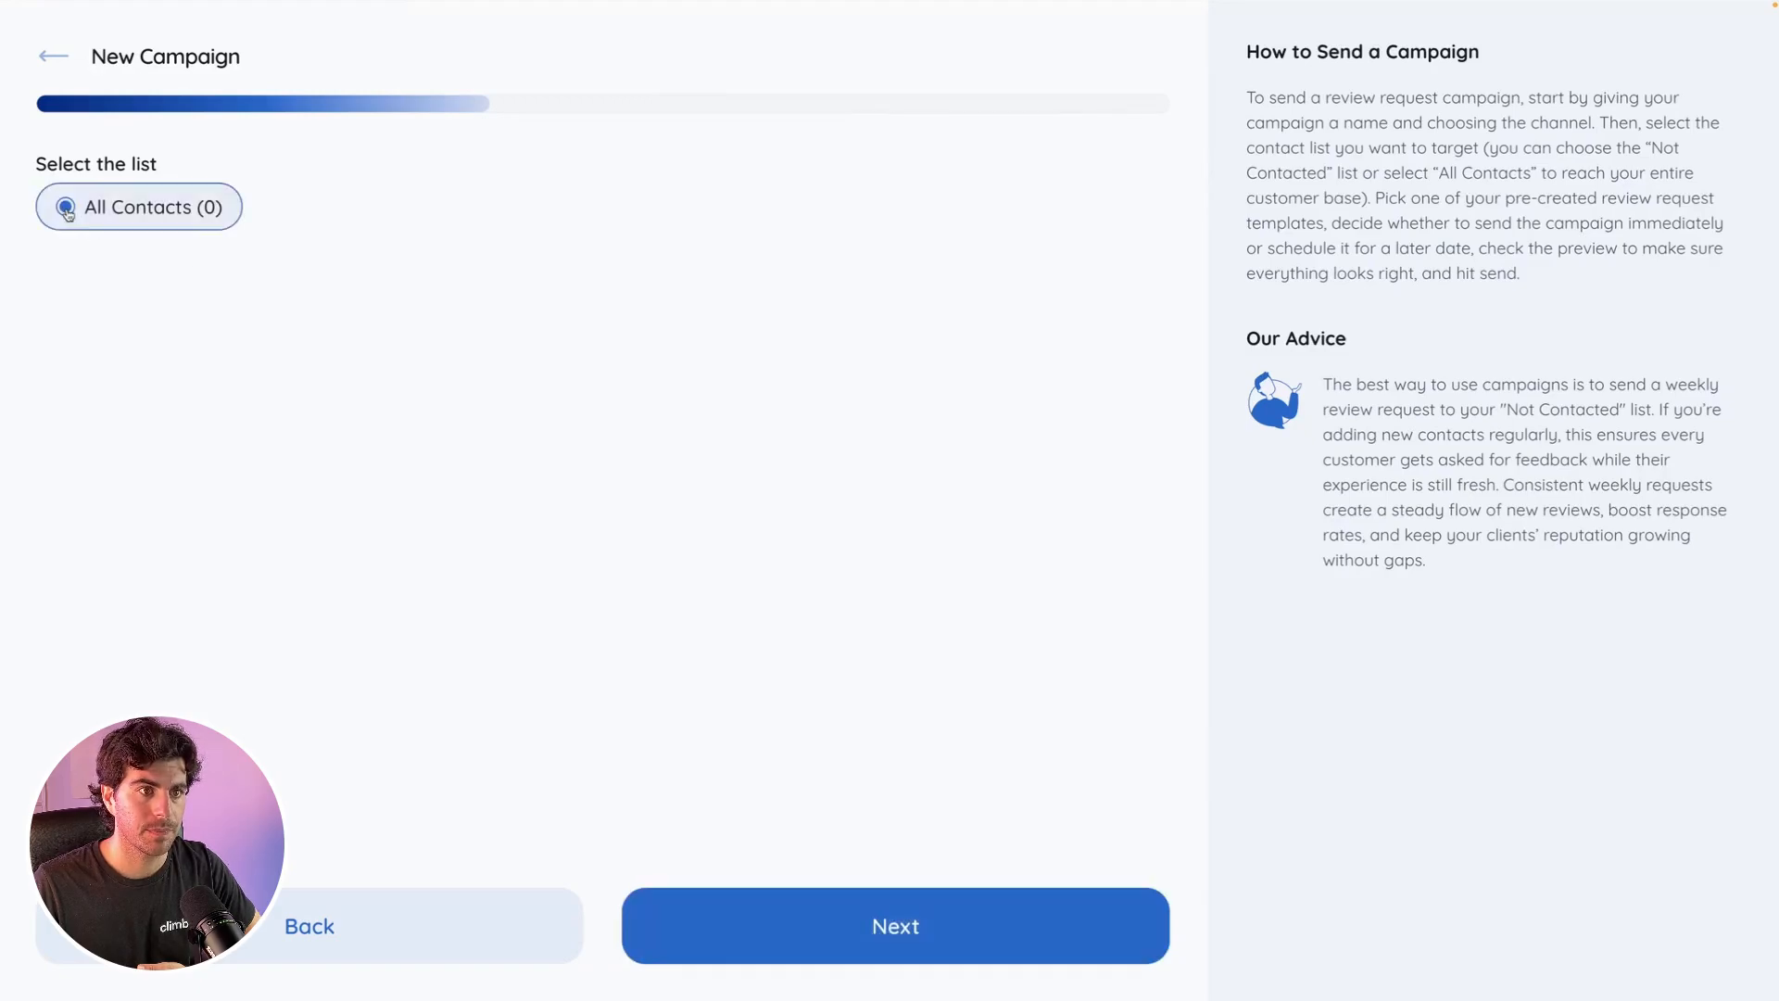
left_click(838, 938)
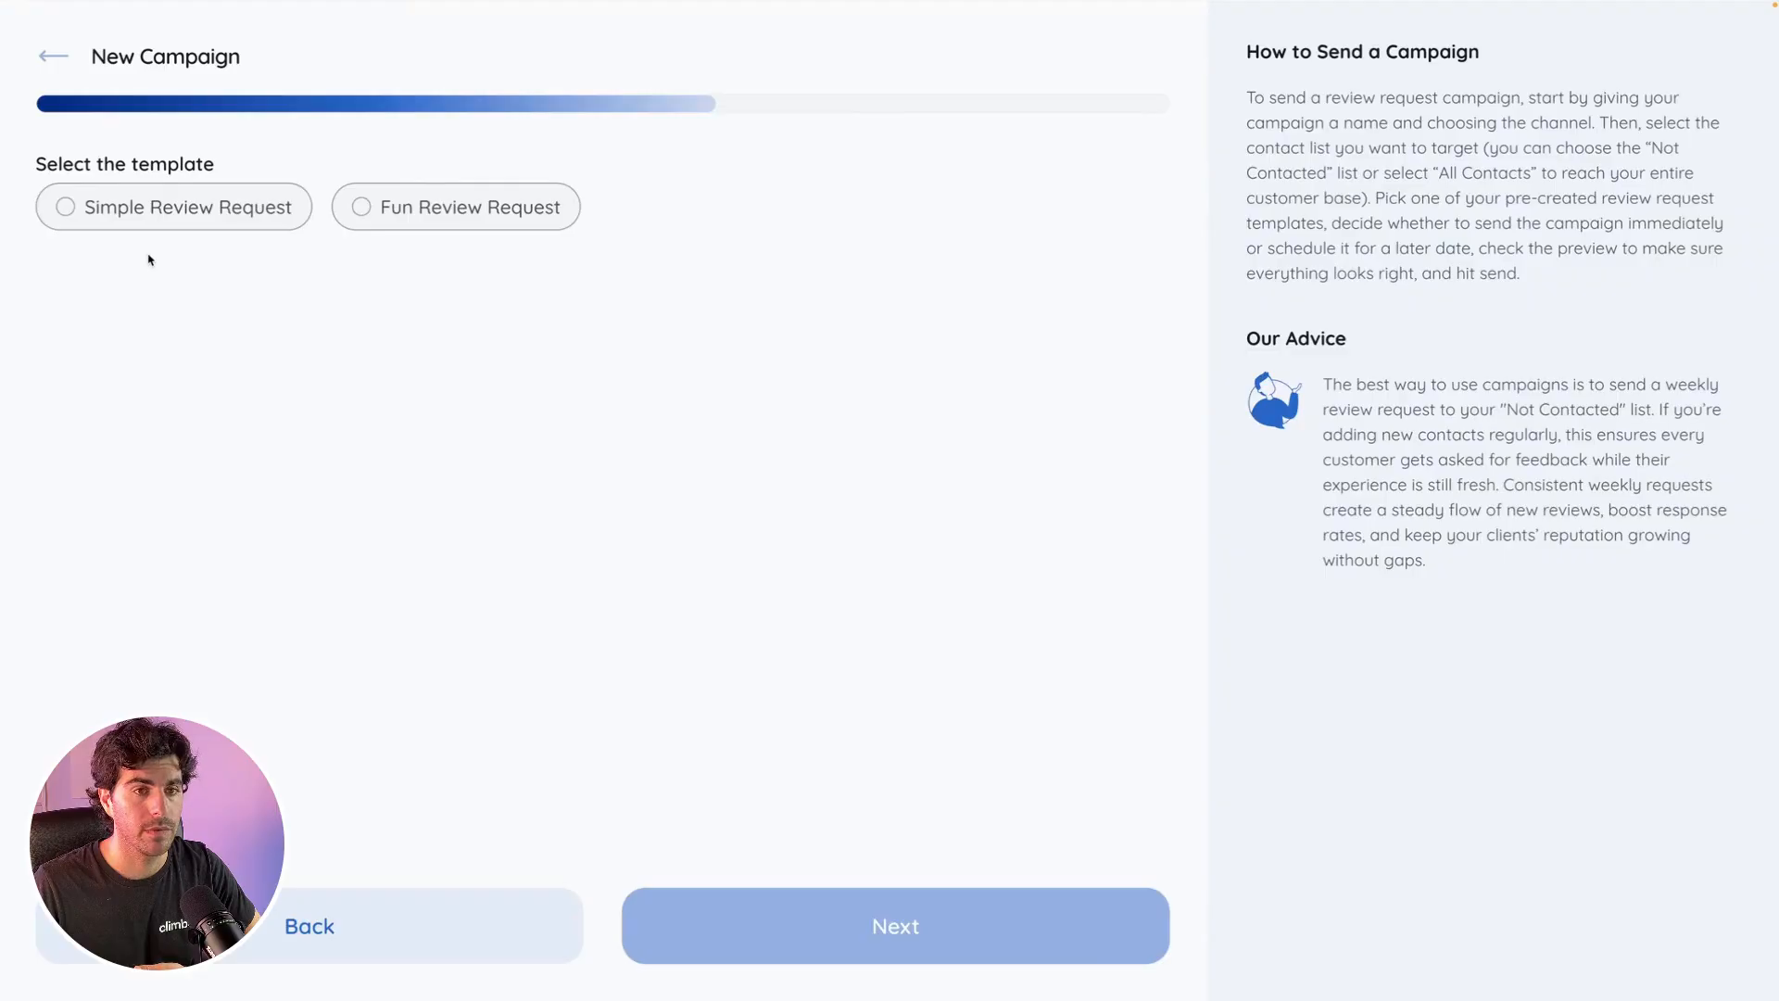
Choose the Fun Review Request template for the campaign and turn on scheduling with Sep 19 as the date
left_click(363, 213)
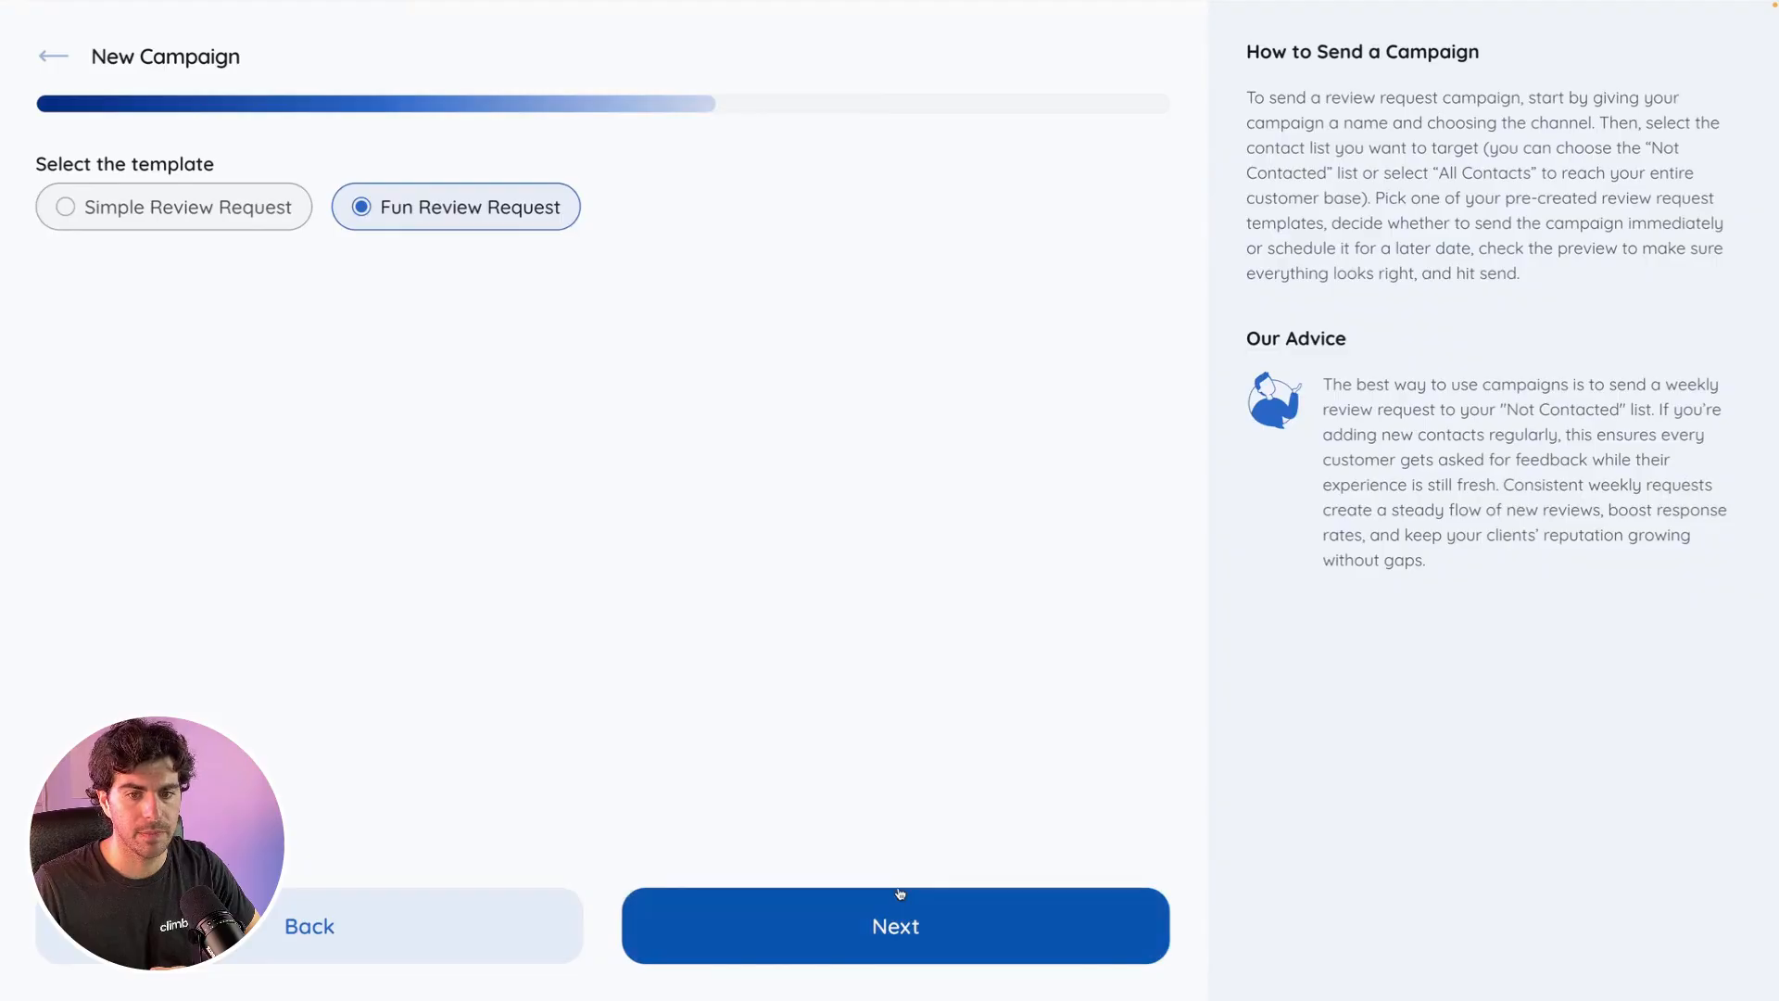
left_click(898, 921)
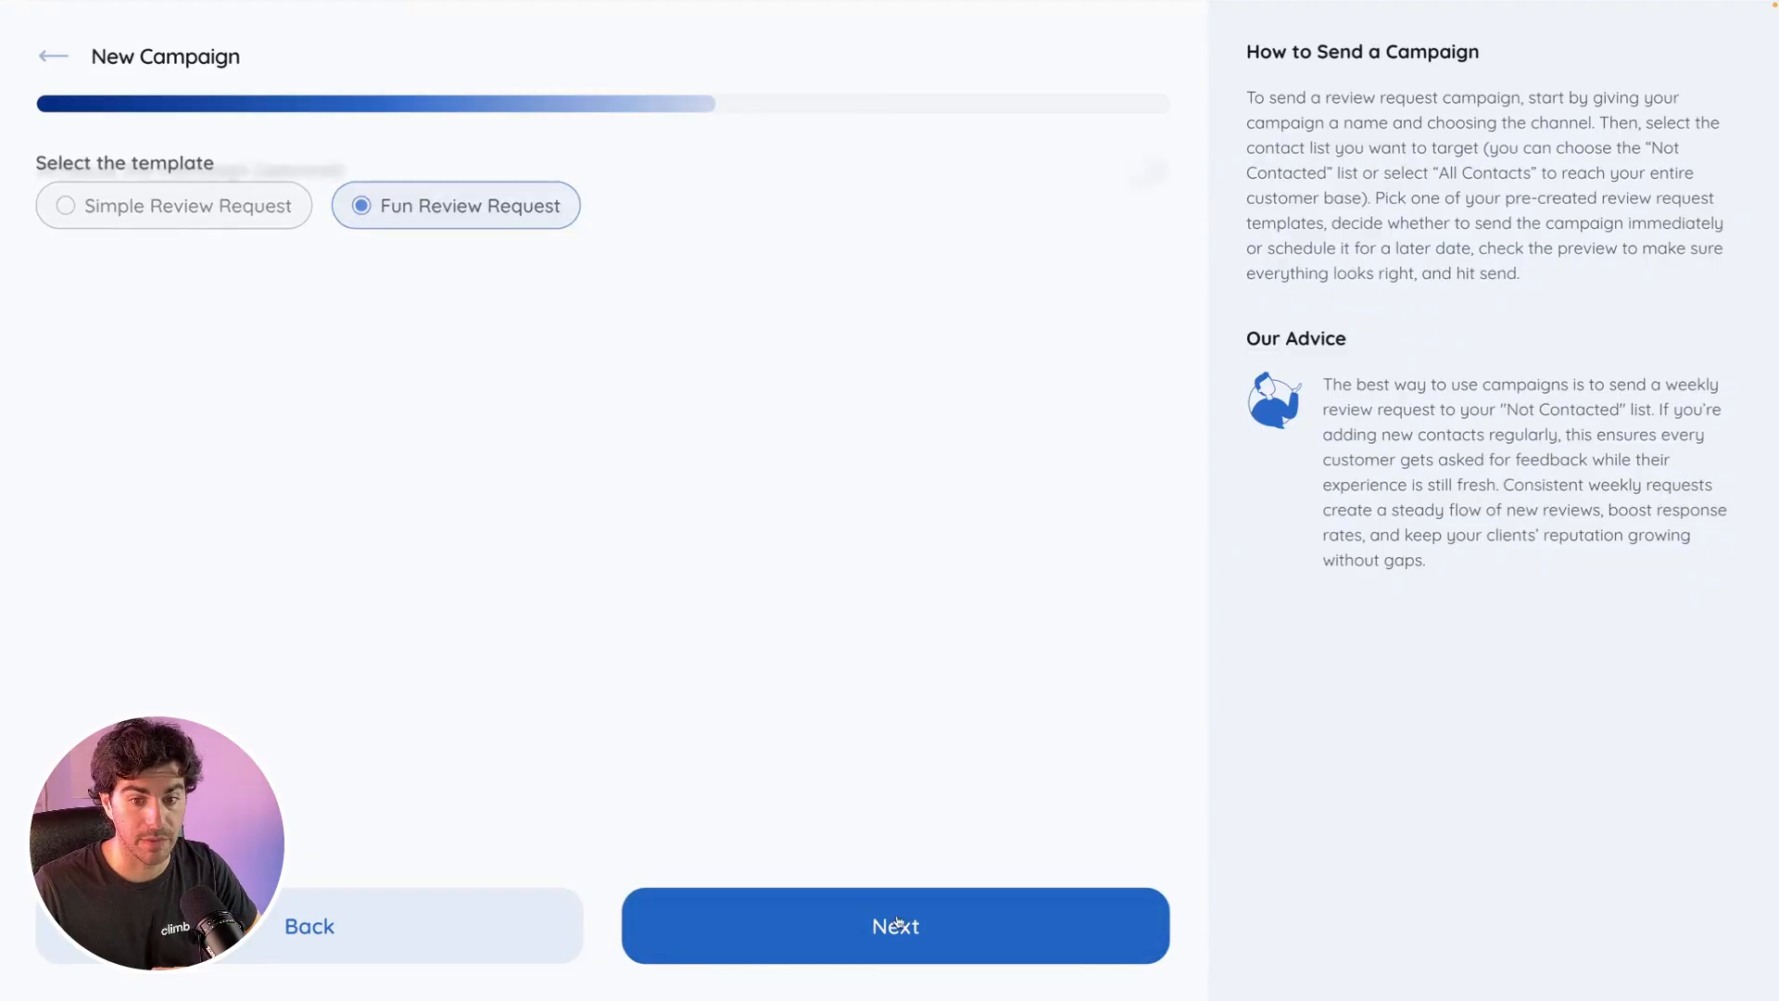
left_click(1158, 165)
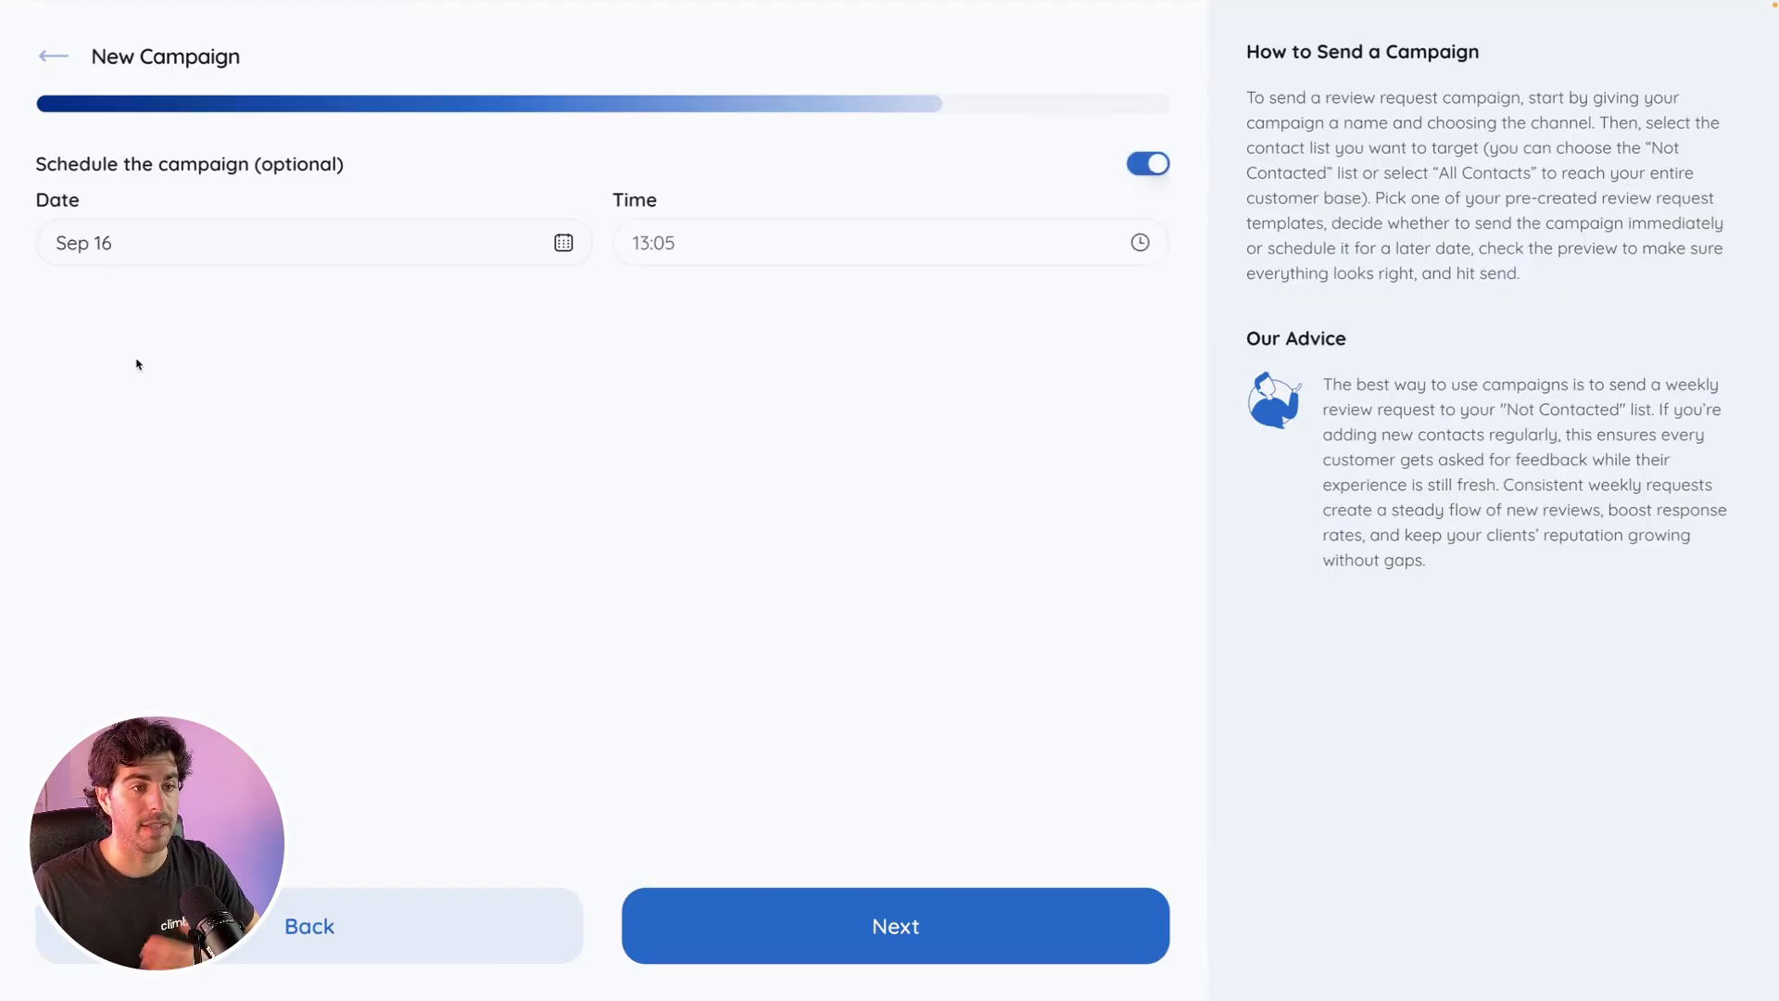
left_click(448, 238)
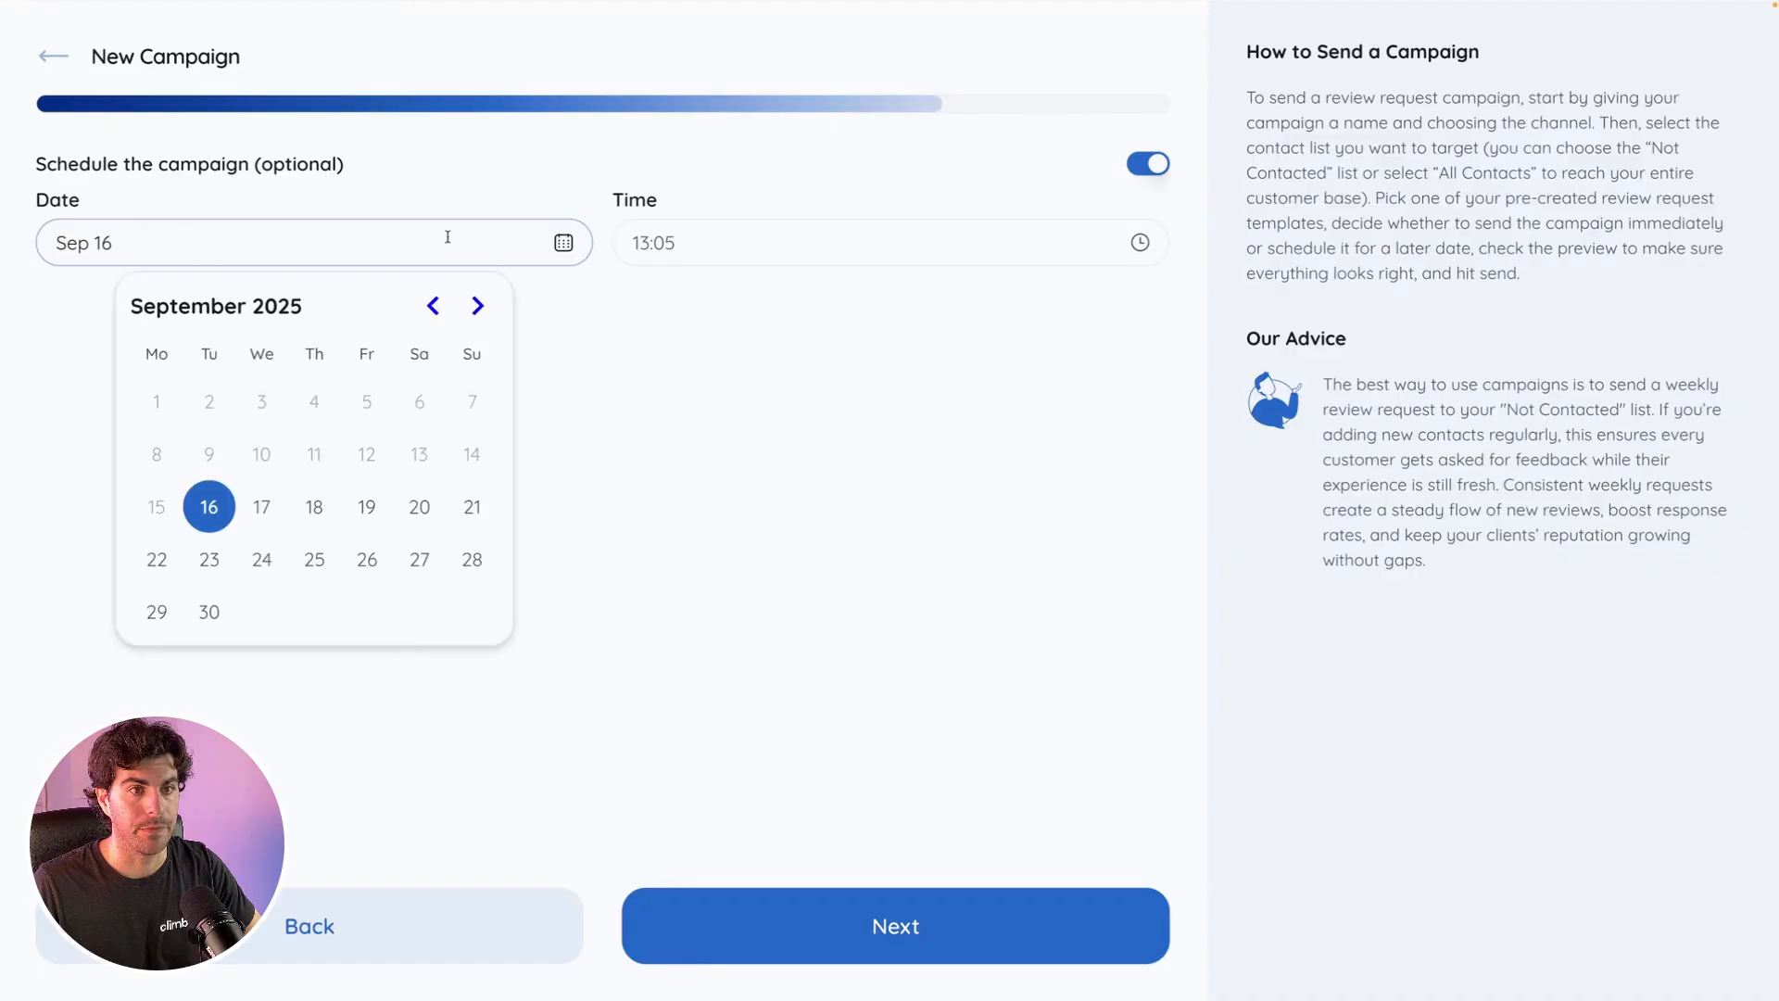
left_click(370, 508)
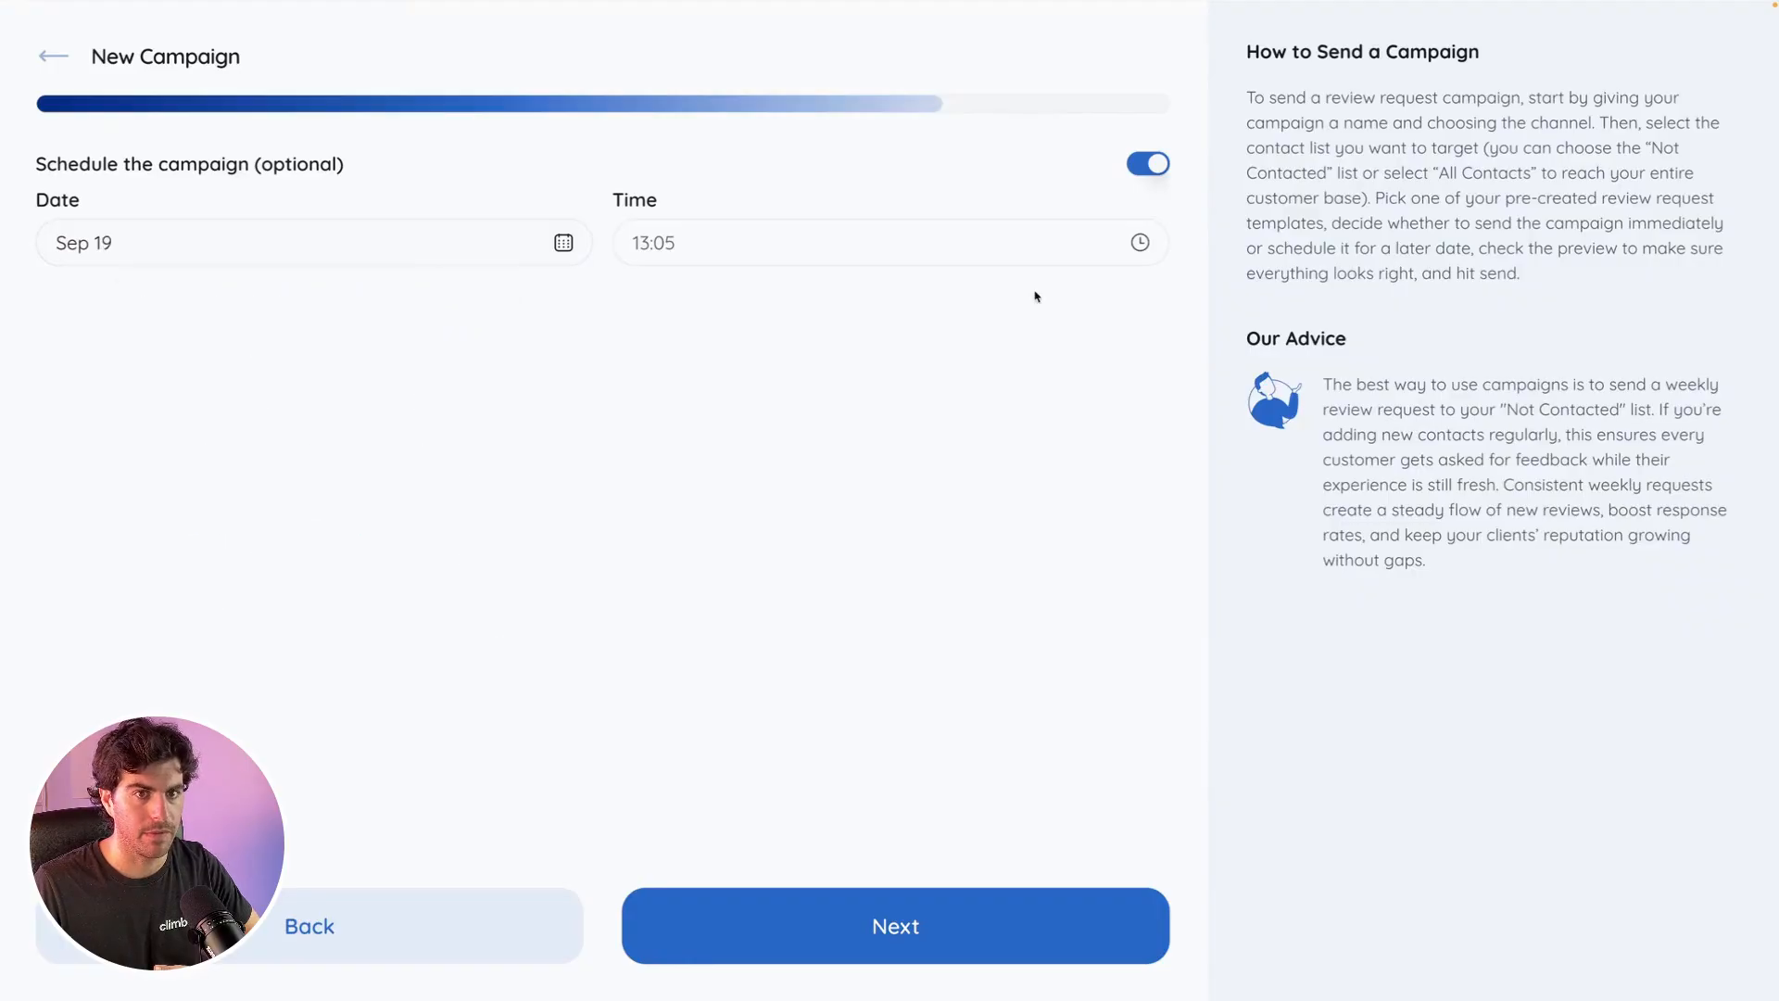
Set the campaign's scheduled time to 18:00 and submit the campaign from its preview
left_click(1003, 243)
scroll(825, 492, "down", 3)
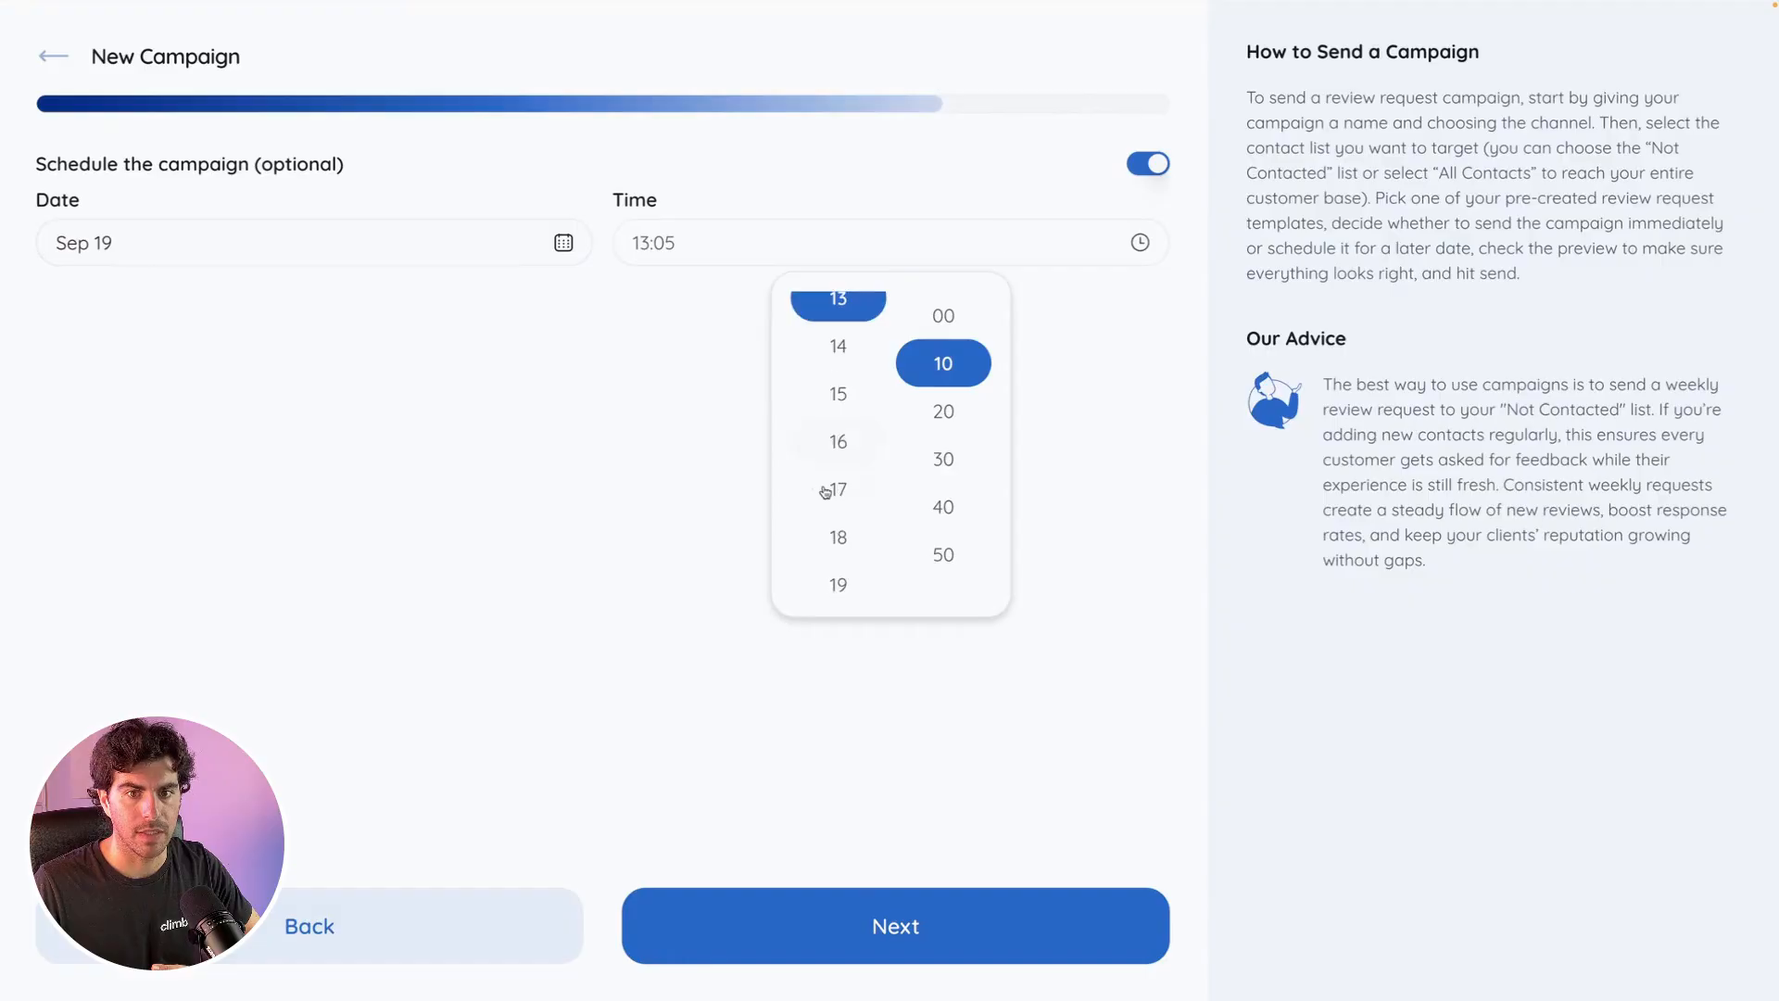
scroll(824, 492, "down", 1)
left_click(860, 460)
left_click(943, 317)
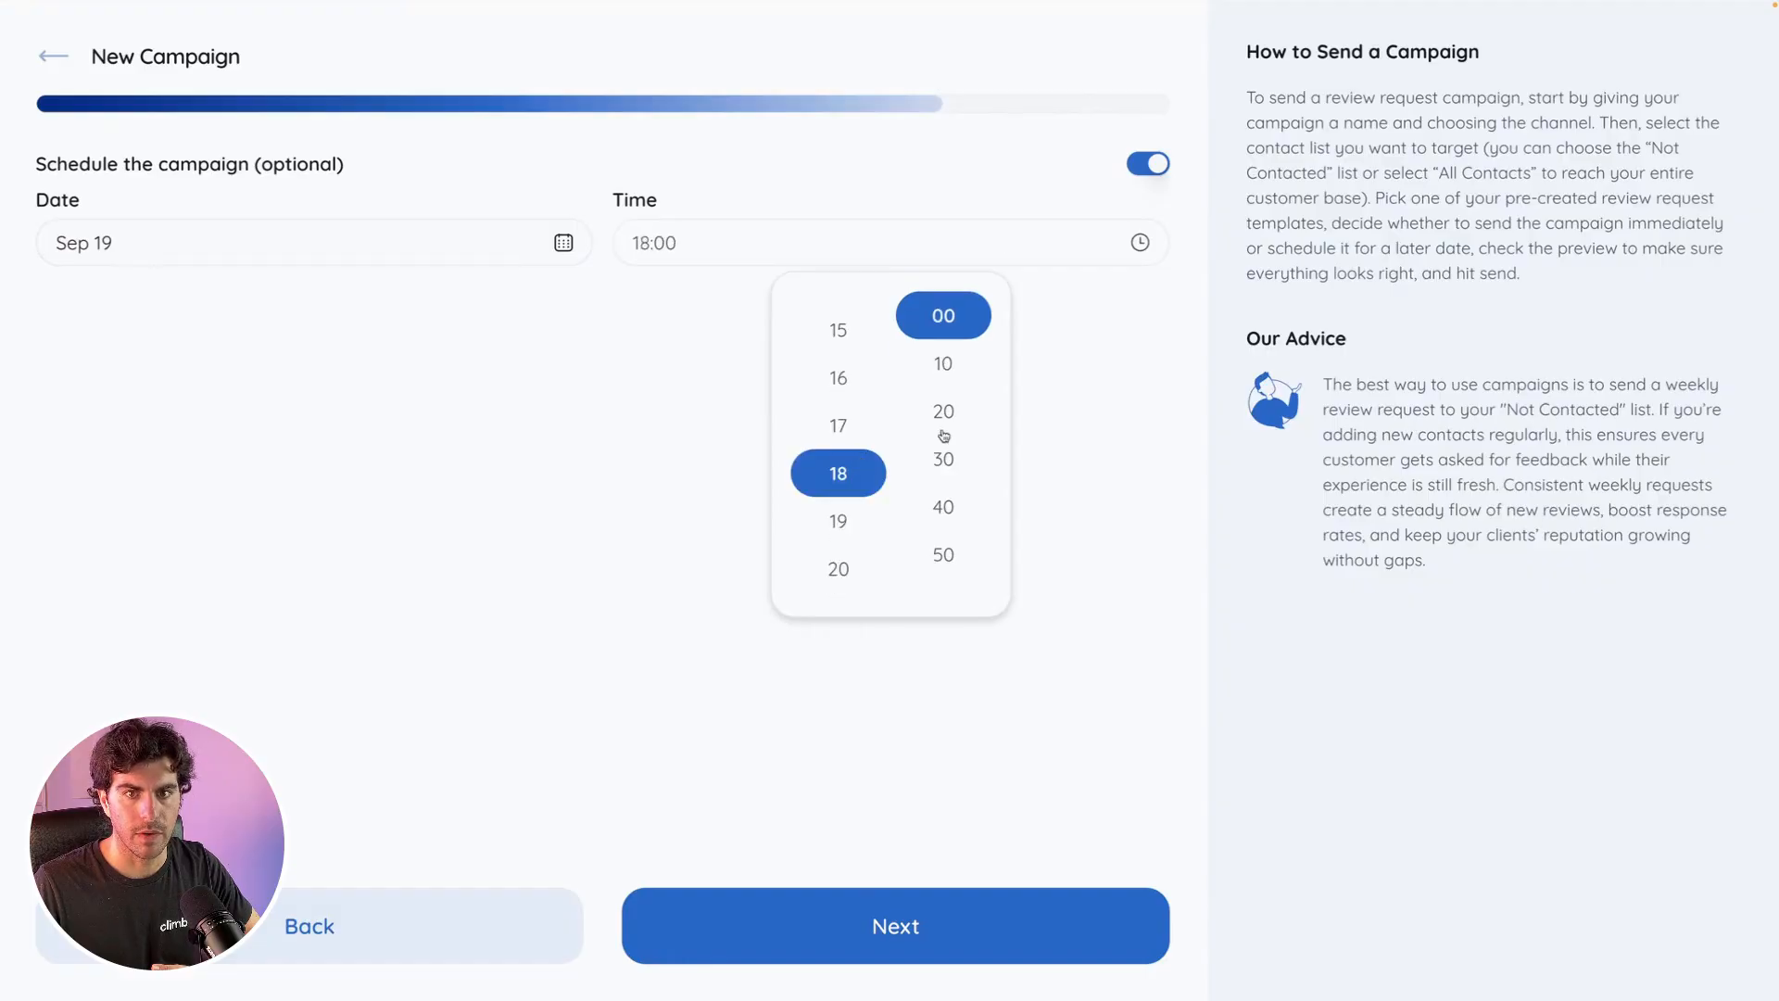
left_click(848, 927)
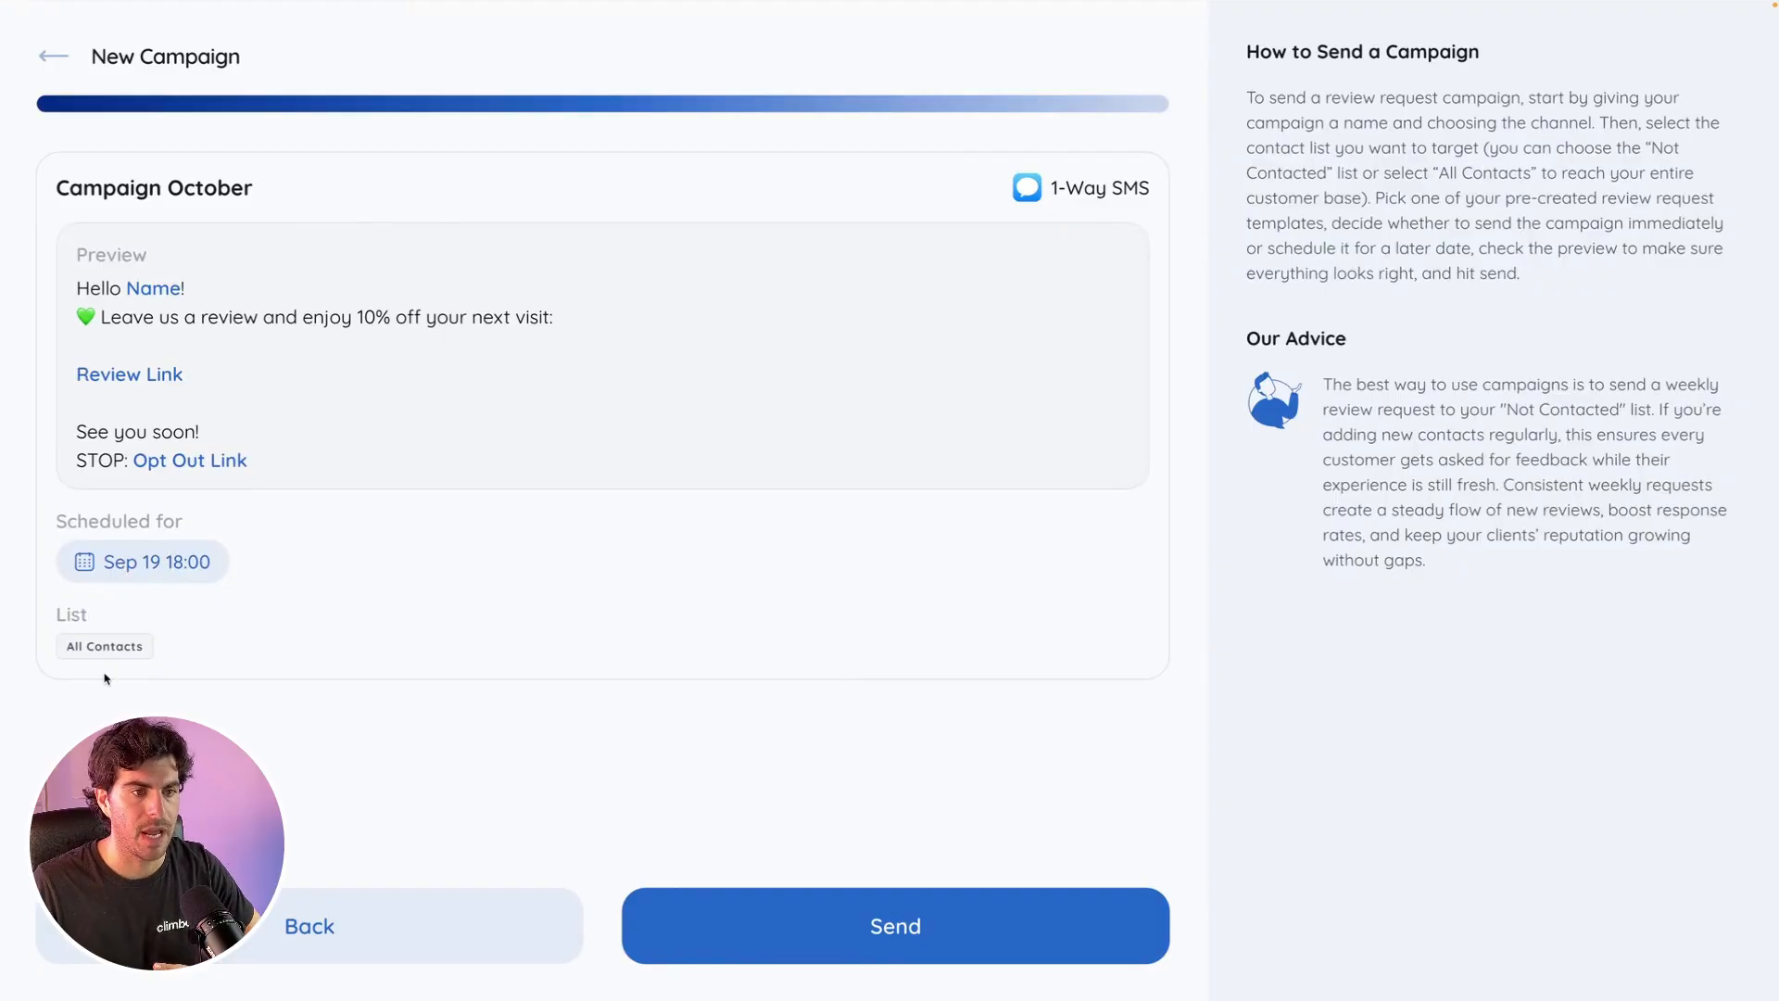
left_click(912, 917)
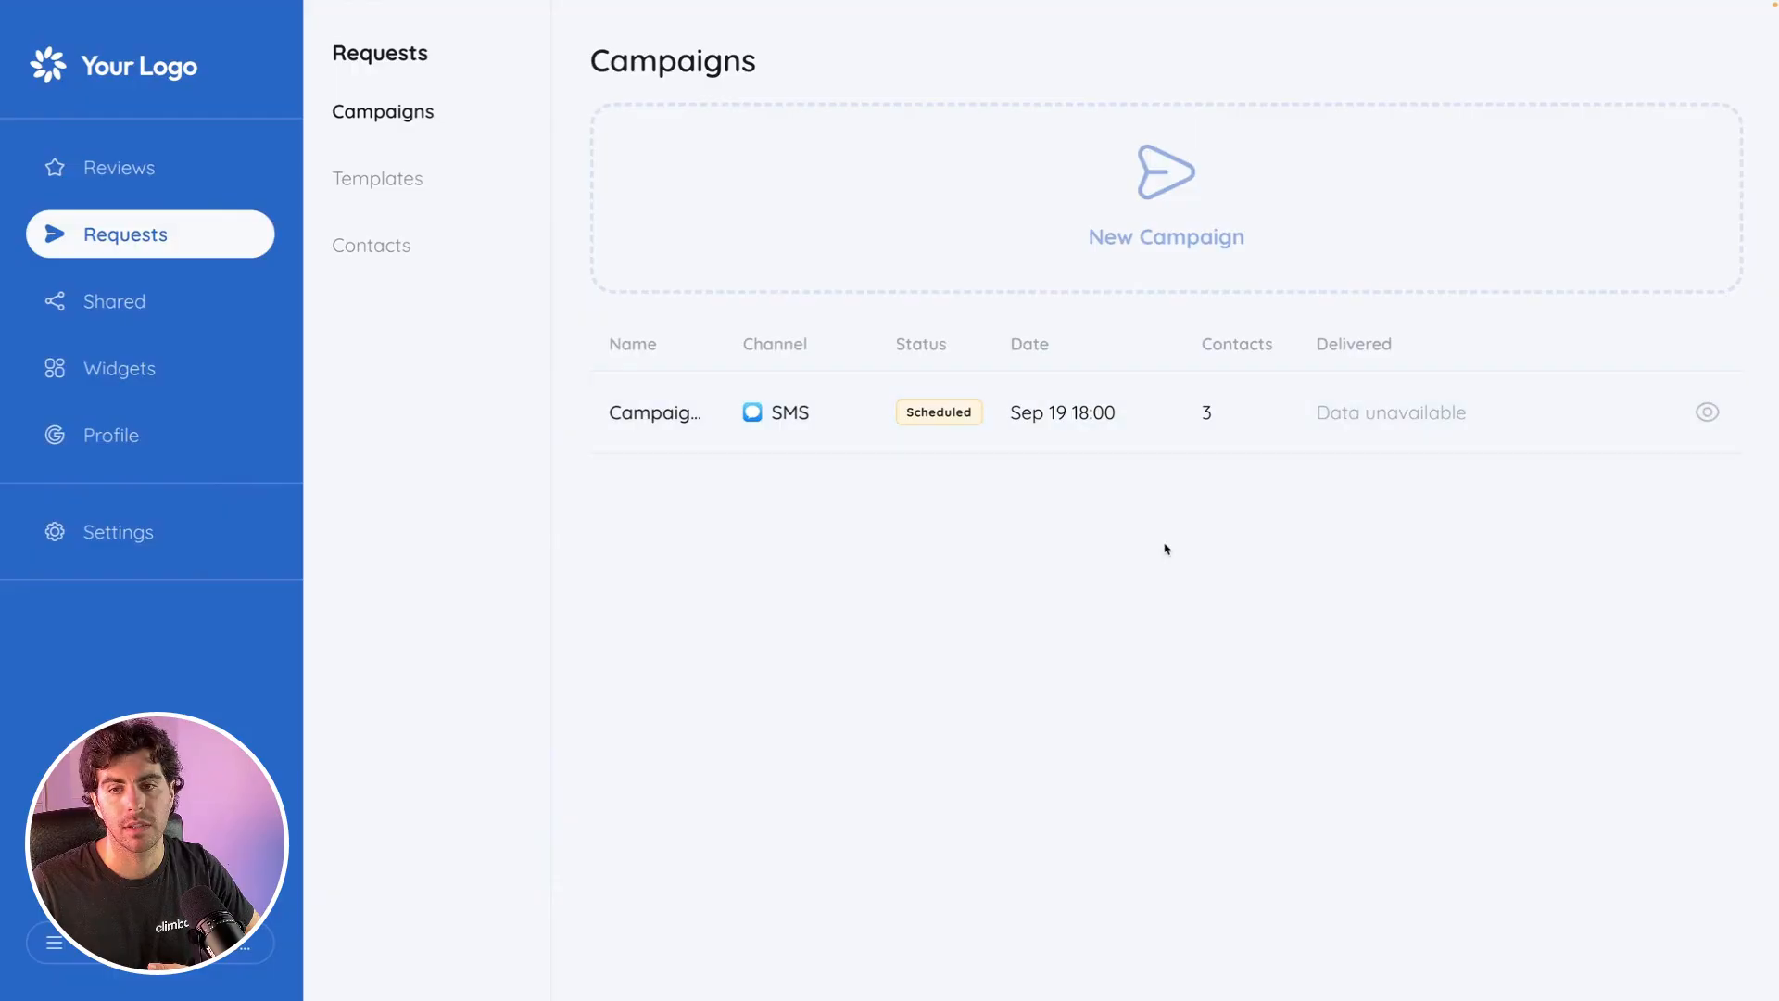
Review the contacts list and the campaigns list in the requests section, ending on the contacts
left_click(436, 252)
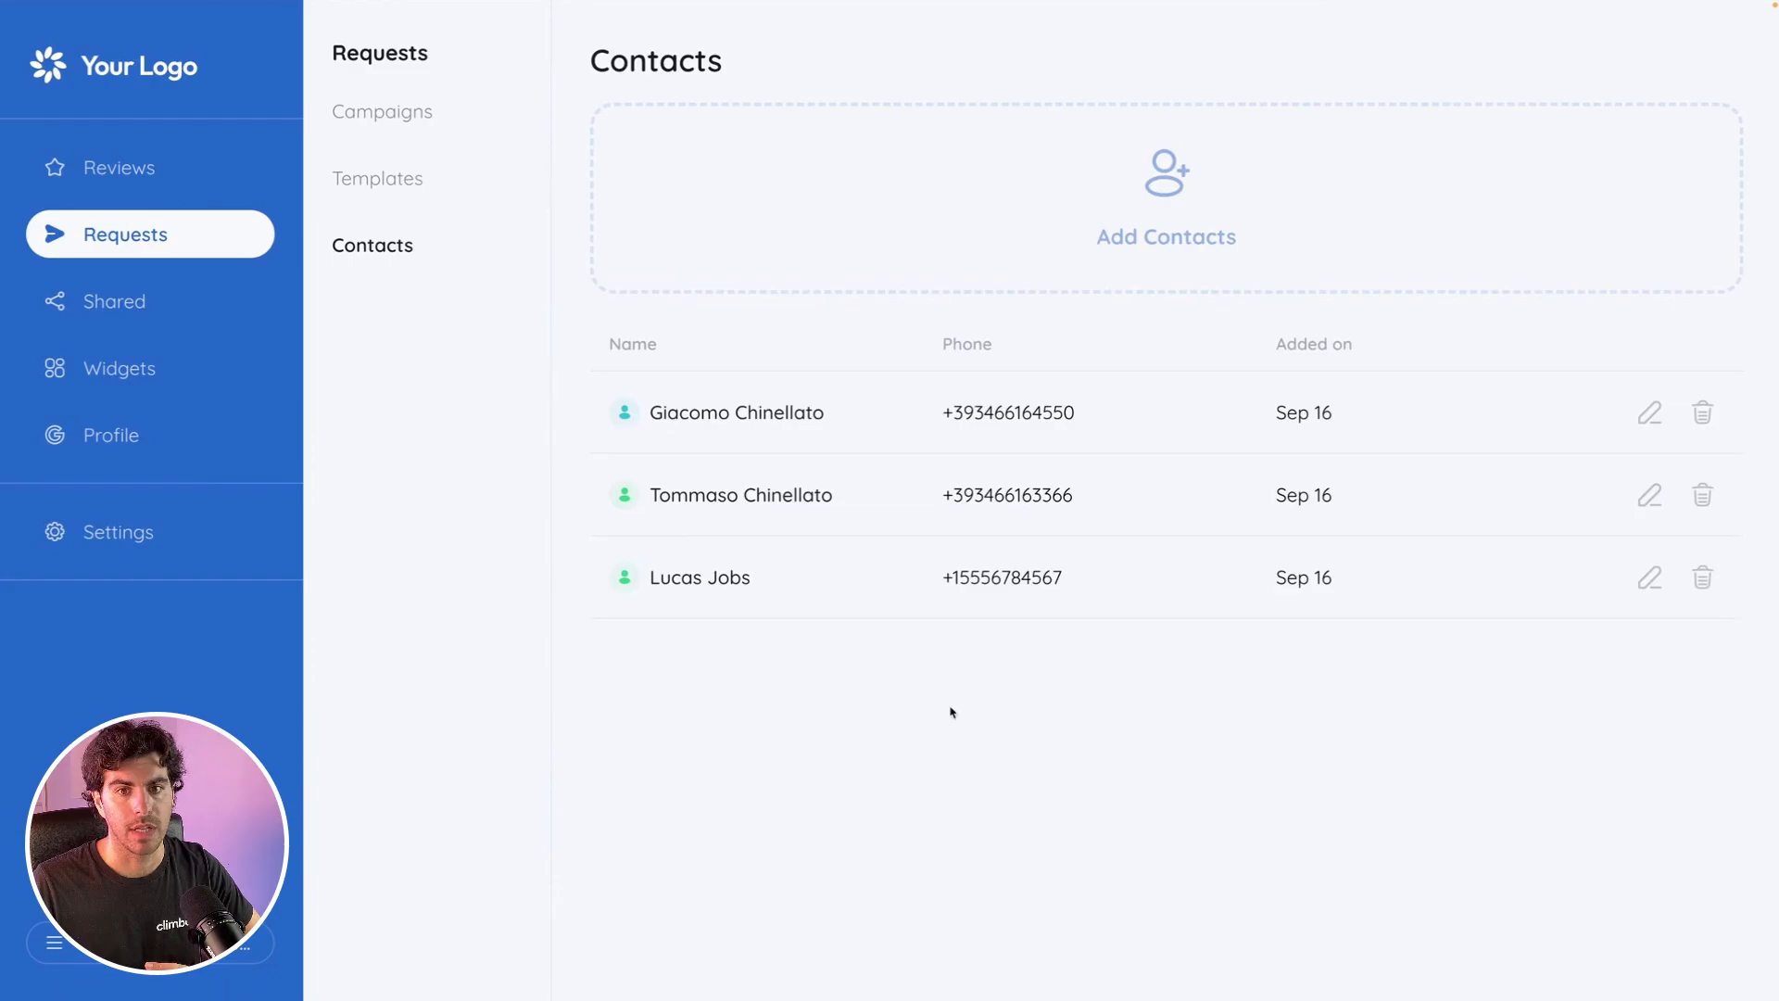
left_click(396, 113)
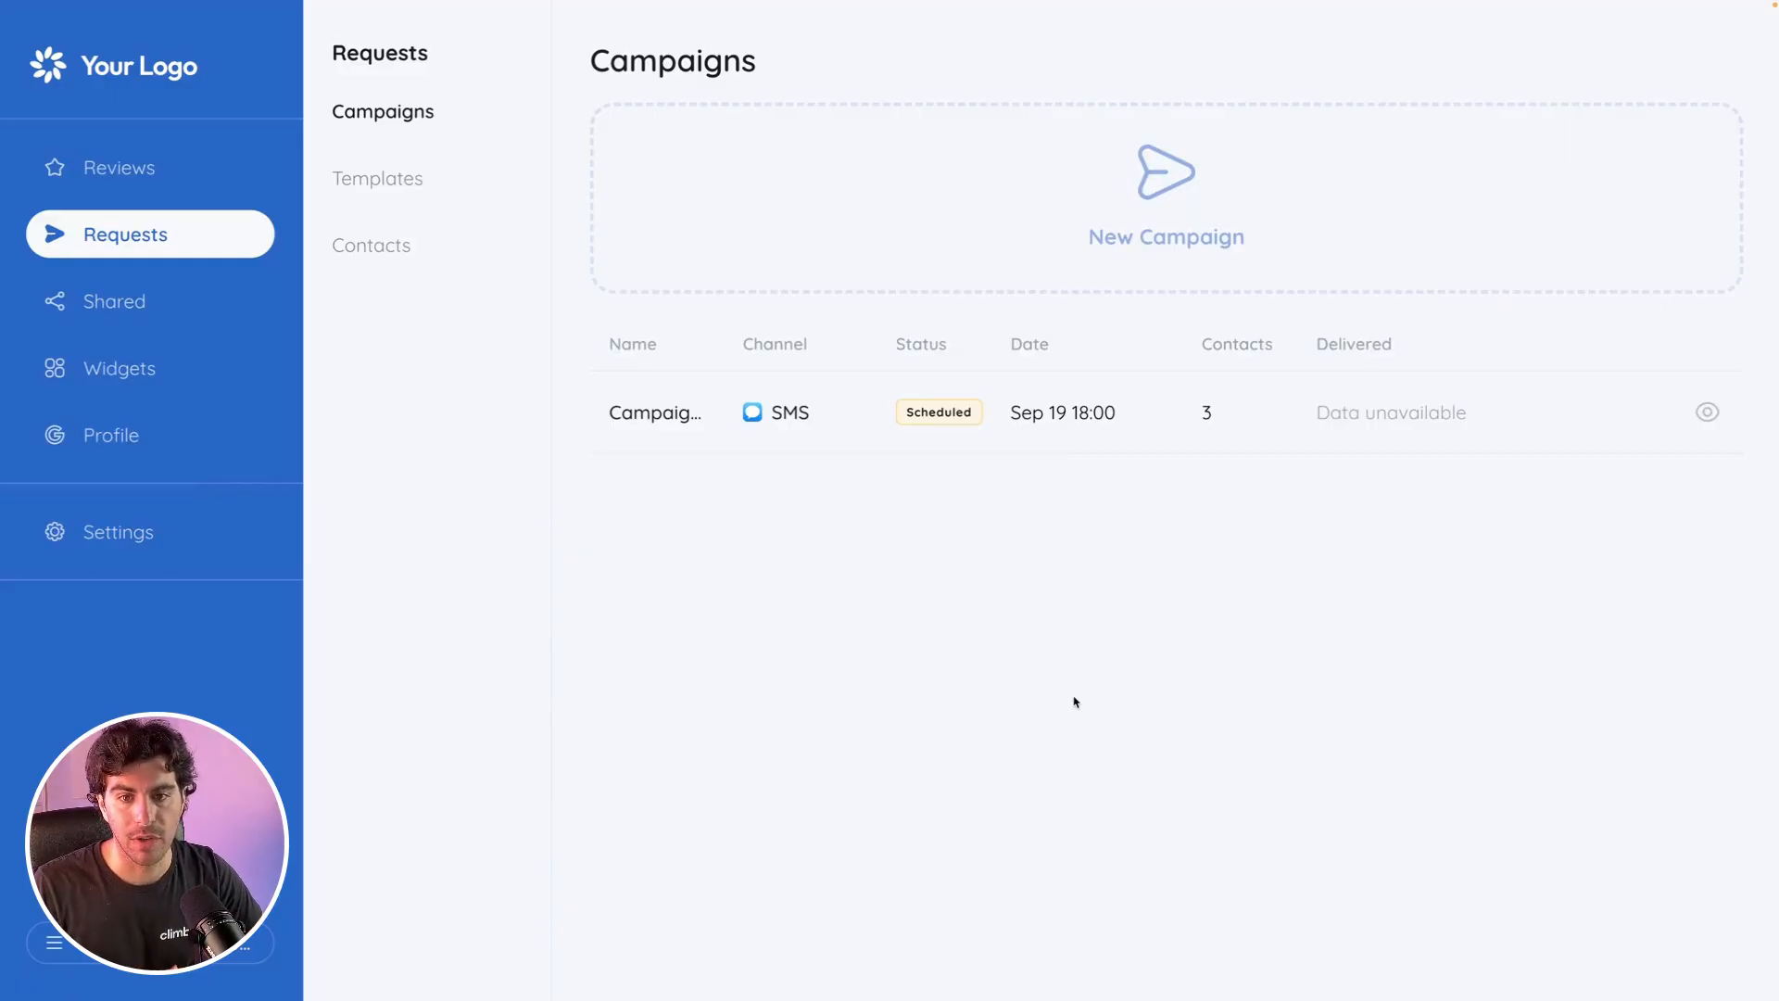
left_click(399, 244)
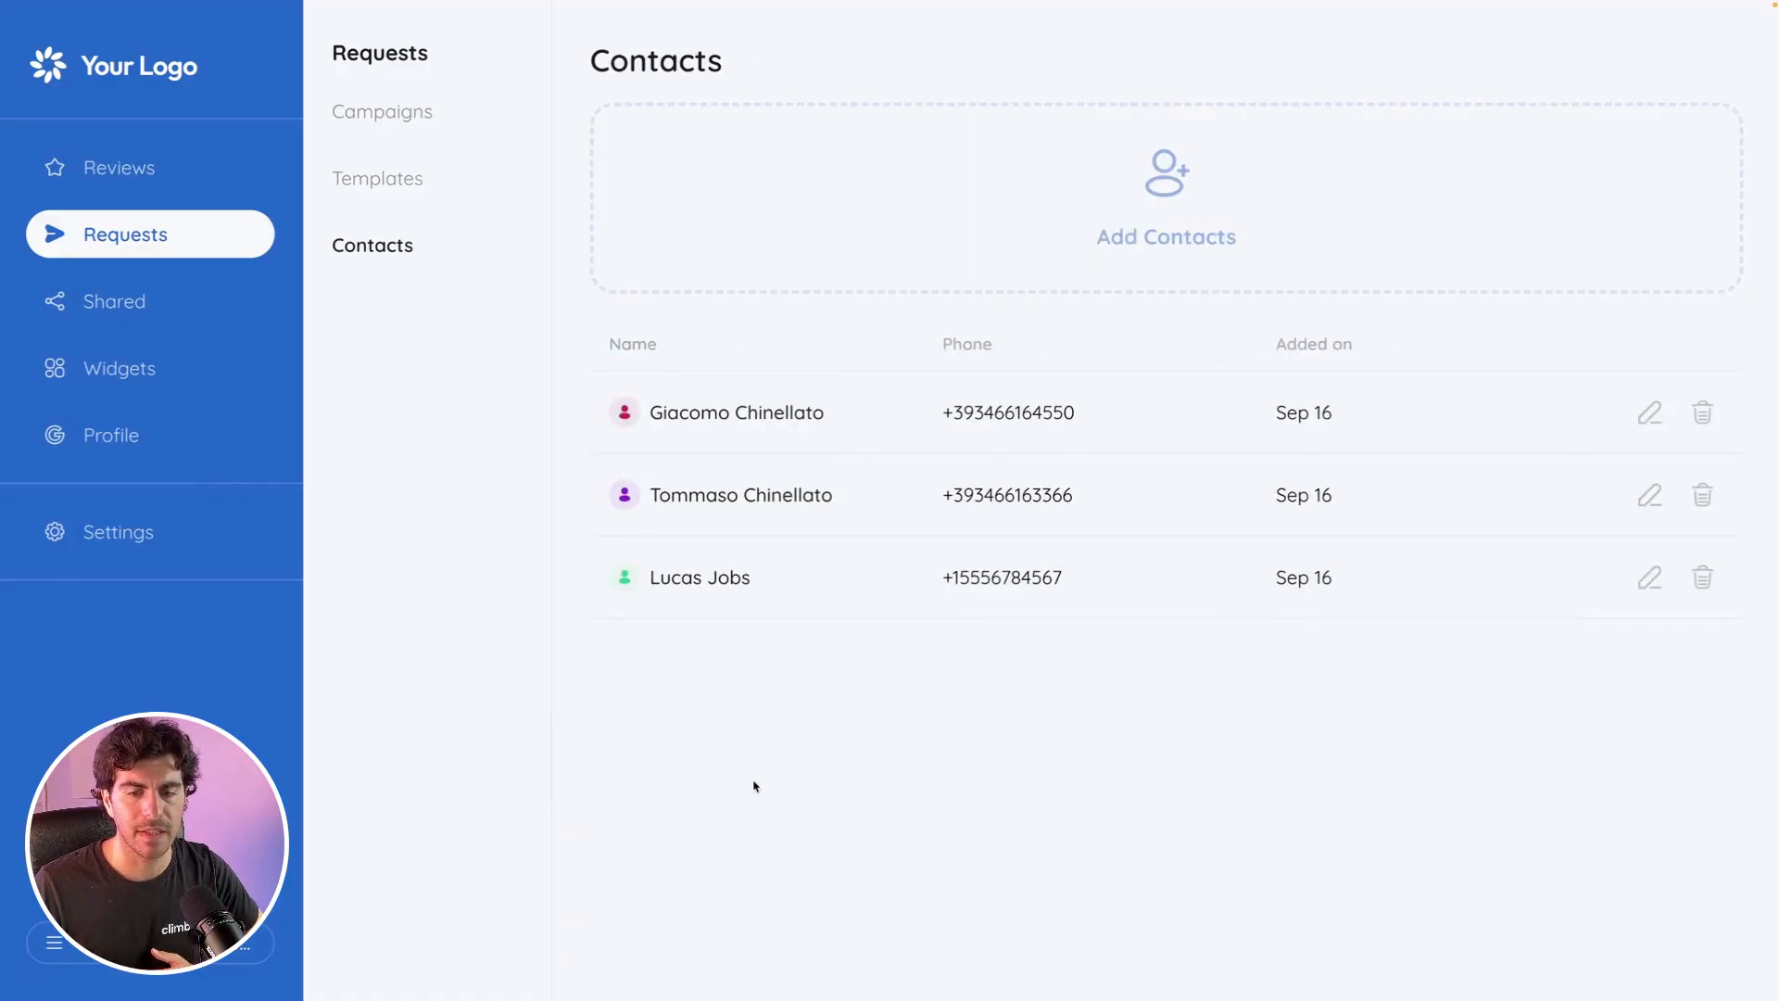